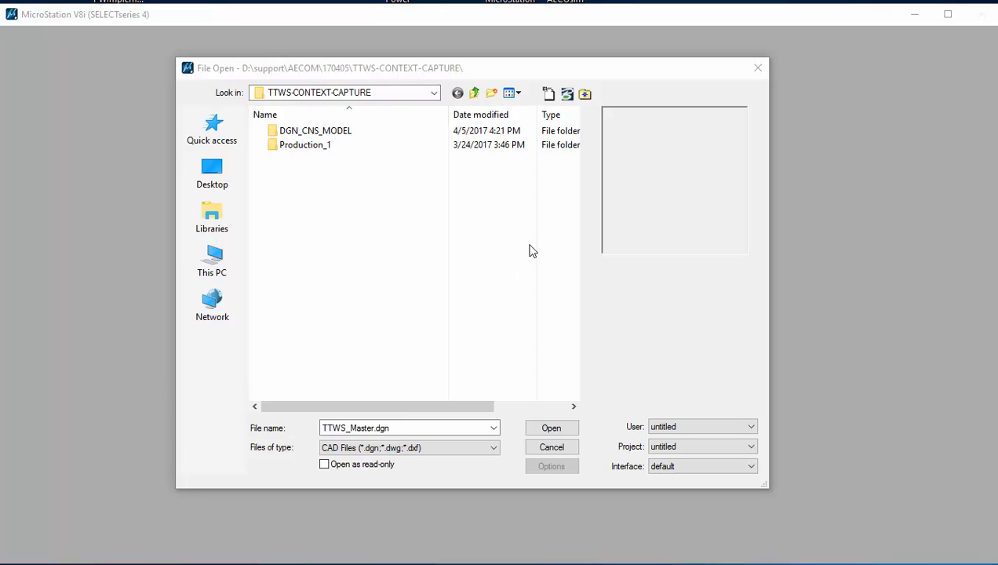
# Step: Start a new design file in the TTWS-CONTEXT-CAPTURE folder and choose seed3d.dgn as its seed file
pyautogui.click(549, 94)
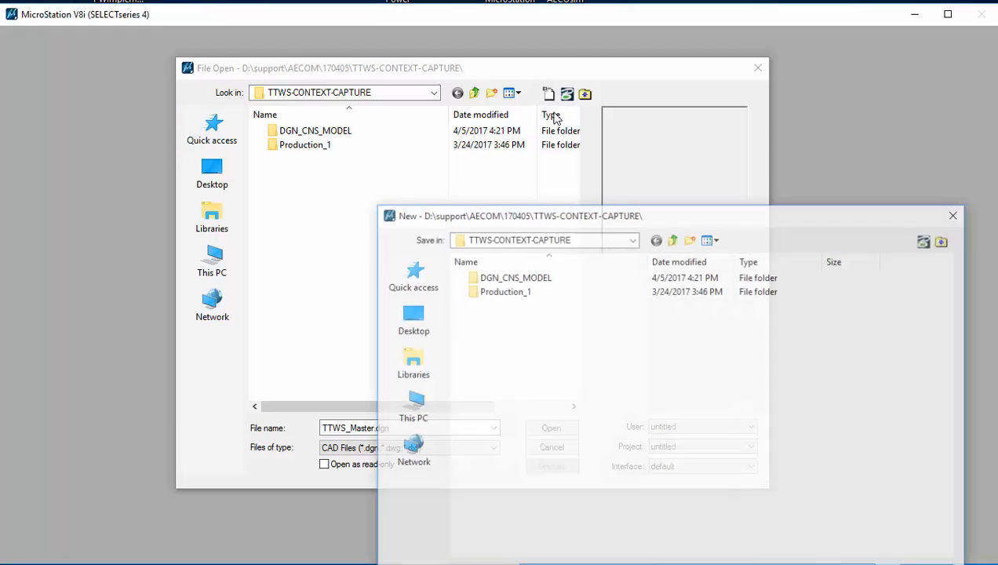
pyautogui.moveTo(562, 205); pyautogui.dragTo(390, 59)
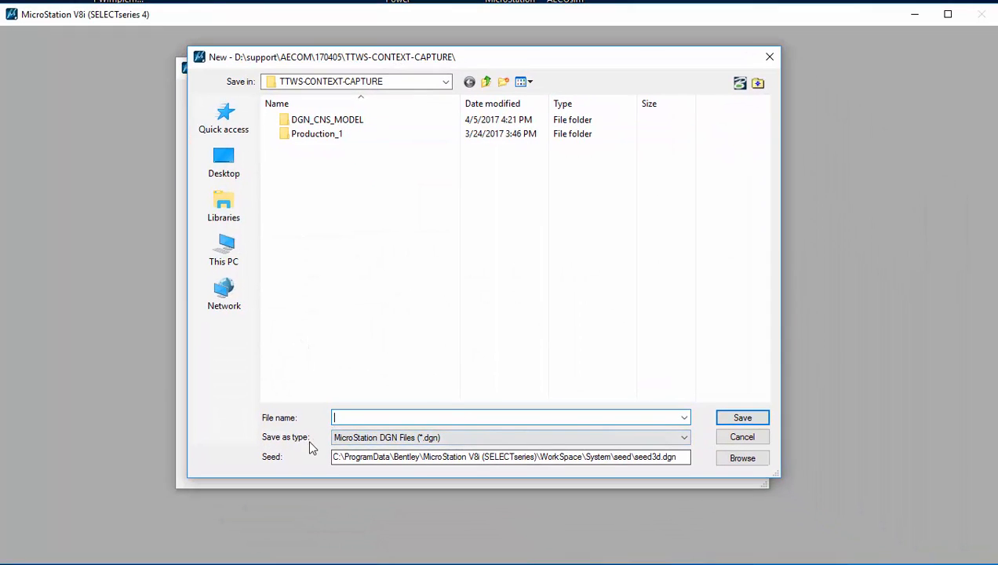
pyautogui.click(658, 457)
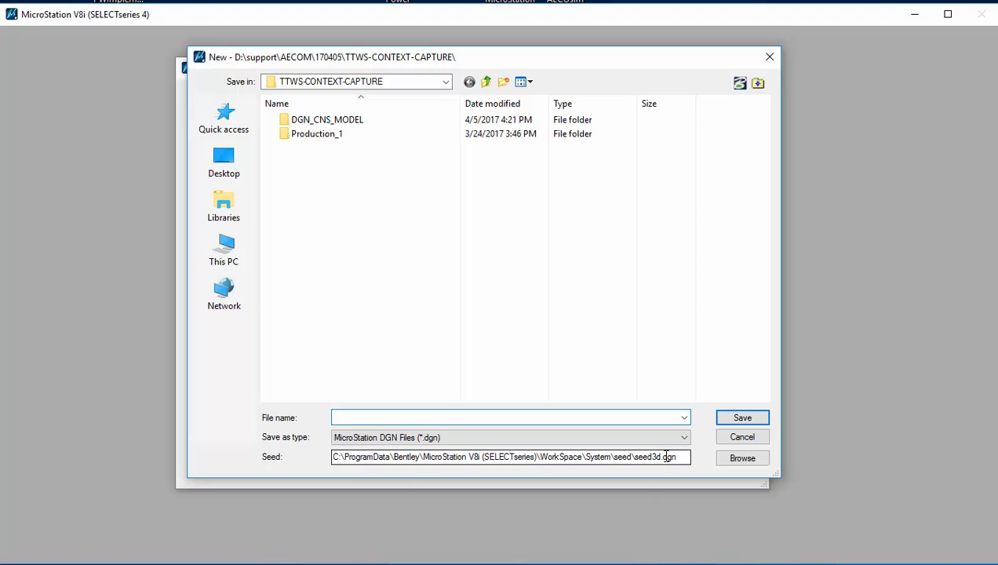
pyautogui.click(734, 459)
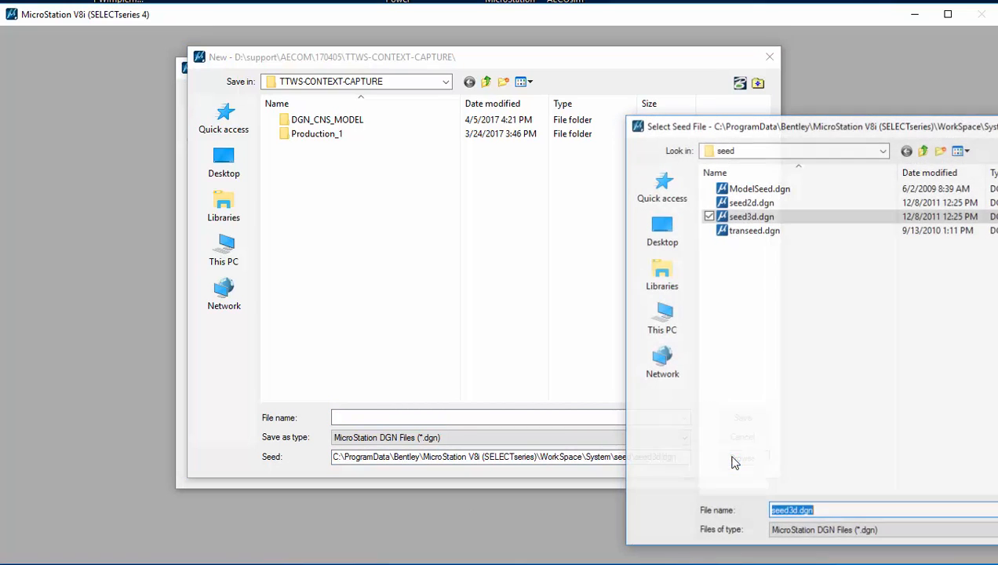
pyautogui.moveTo(784, 130); pyautogui.dragTo(438, 54)
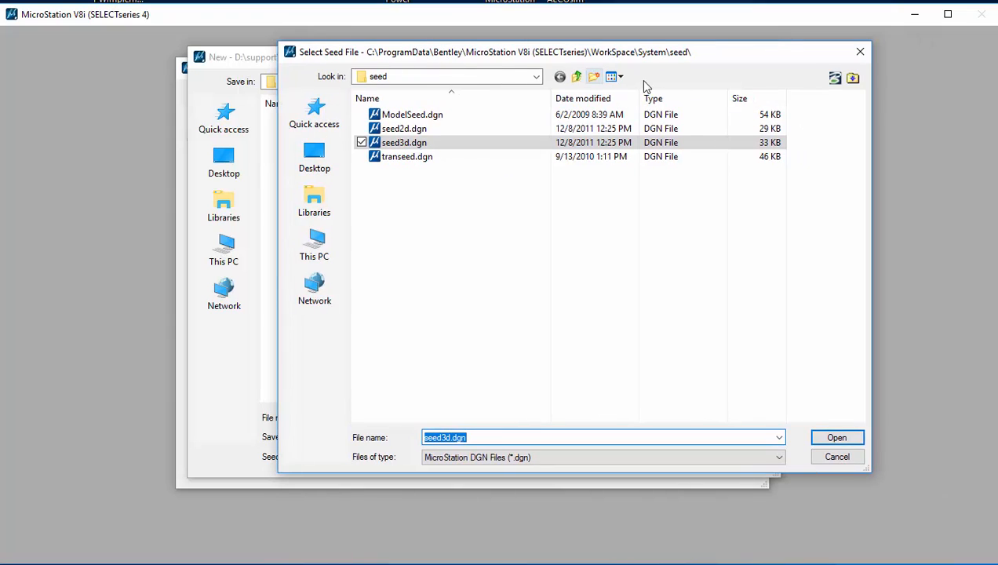
pyautogui.click(836, 438)
# Step: Name the new design file TTWS_Master, save it and open it
pyautogui.click(434, 418)
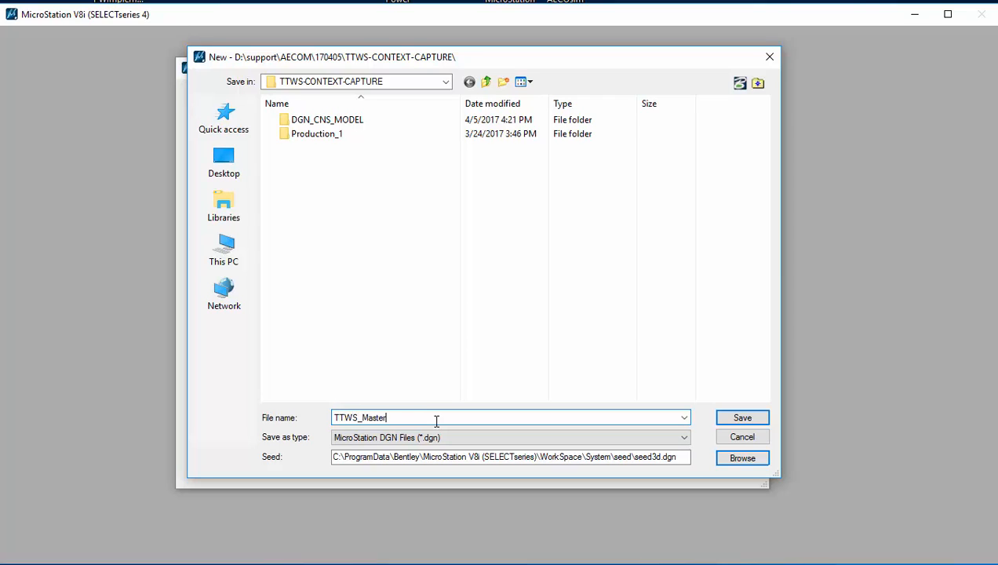
pyautogui.click(743, 418)
pyautogui.click(552, 429)
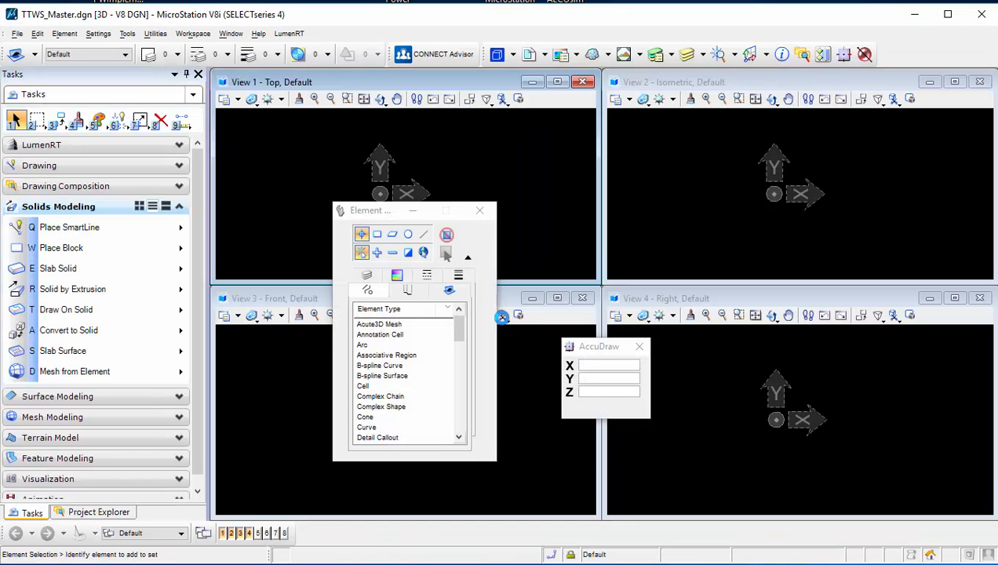
# Step: Close the Element Selection and AccuDraw windows and maximize View 1
pyautogui.click(480, 210)
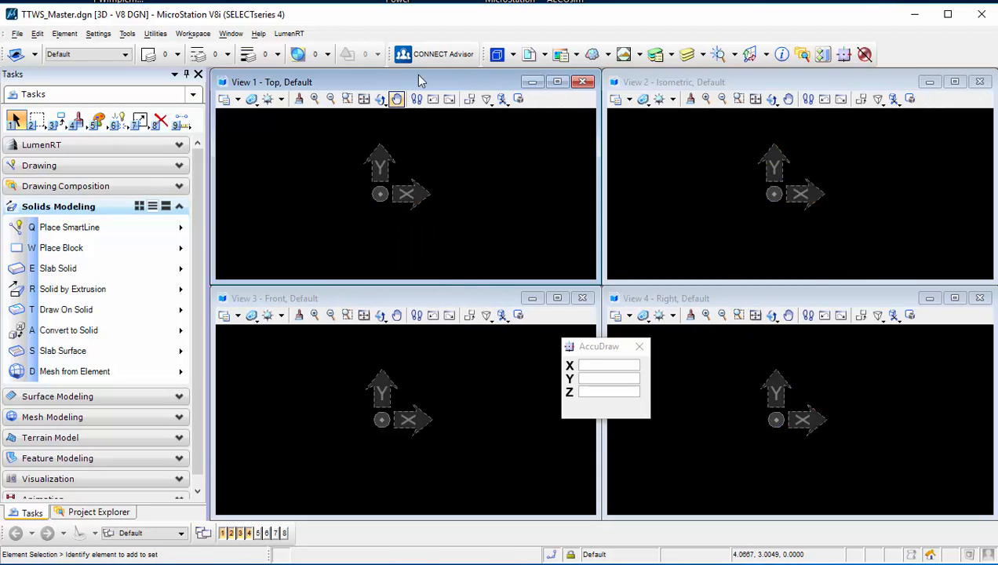
pyautogui.click(556, 82)
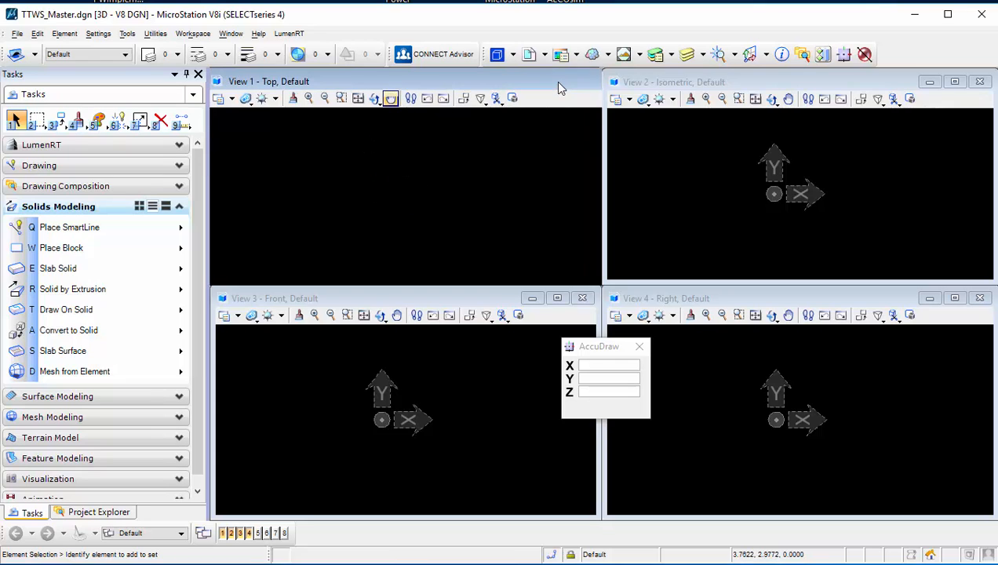
pyautogui.click(640, 346)
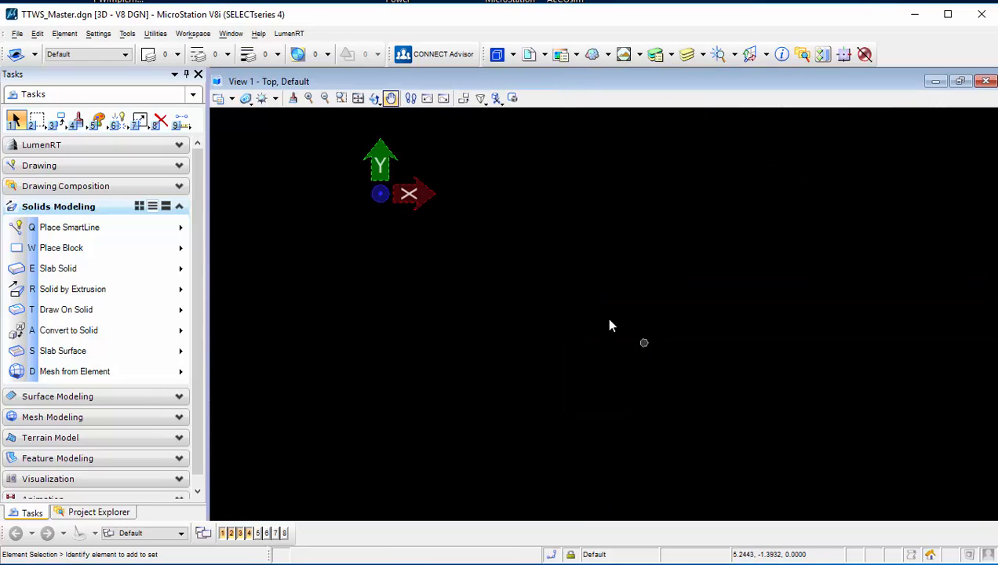
# Step: Start attaching a reference to the master file and browse to the DGN_CNS_MODEL folder inside TTWS-CONTEXT-CAPTURE
pyautogui.click(17, 34)
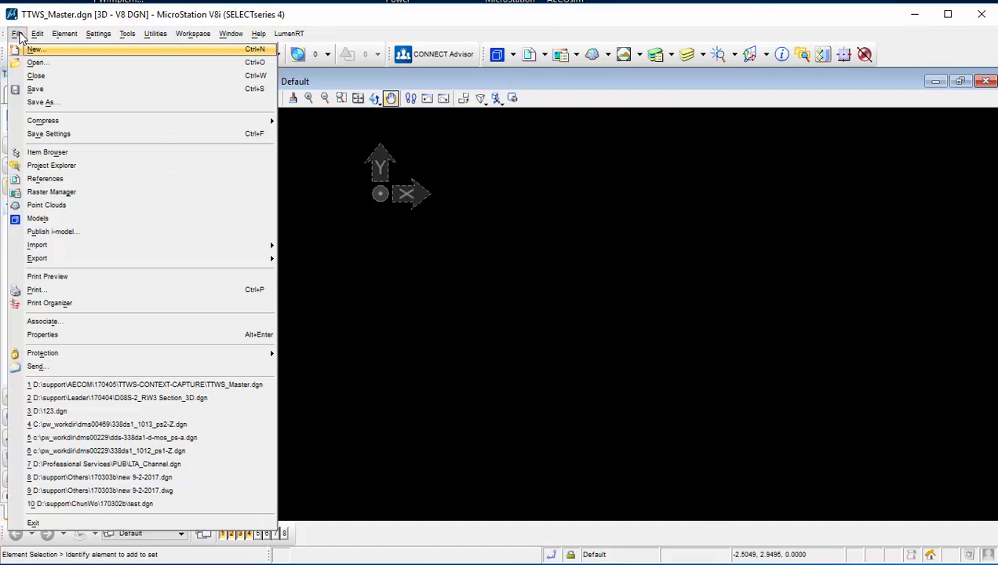
pyautogui.click(47, 178)
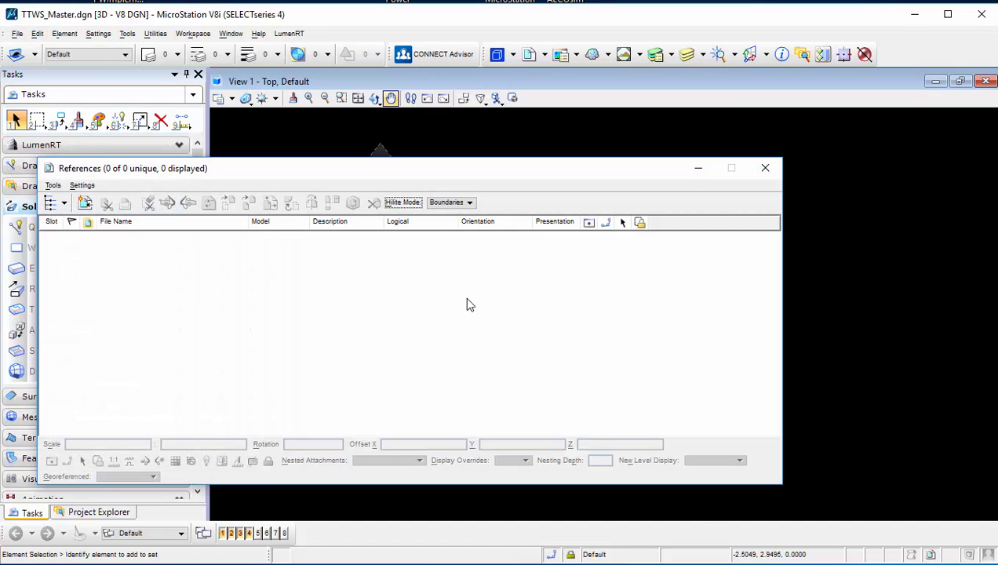
pyautogui.moveTo(383, 170); pyautogui.dragTo(496, 168)
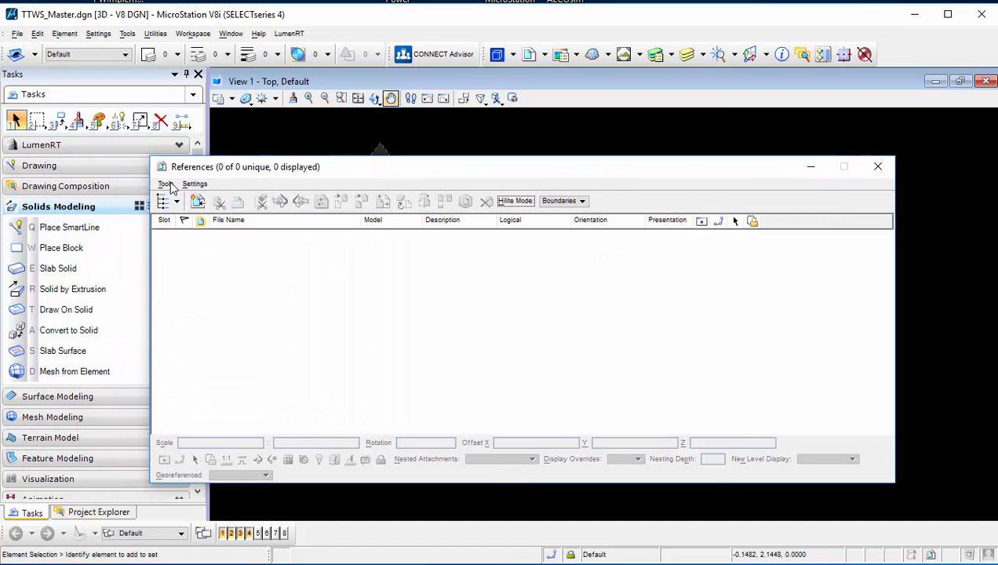
pyautogui.click(167, 184)
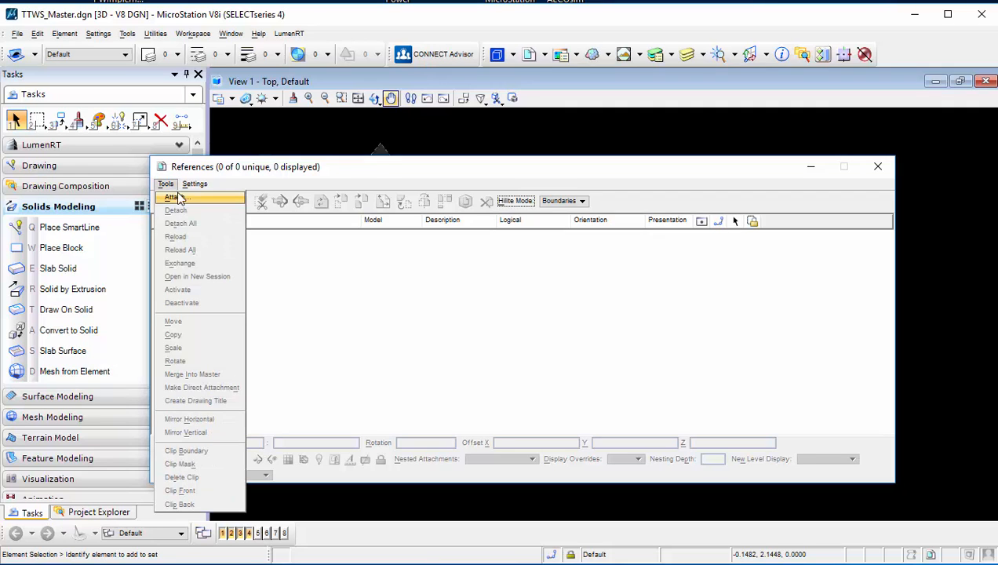
pyautogui.click(189, 199)
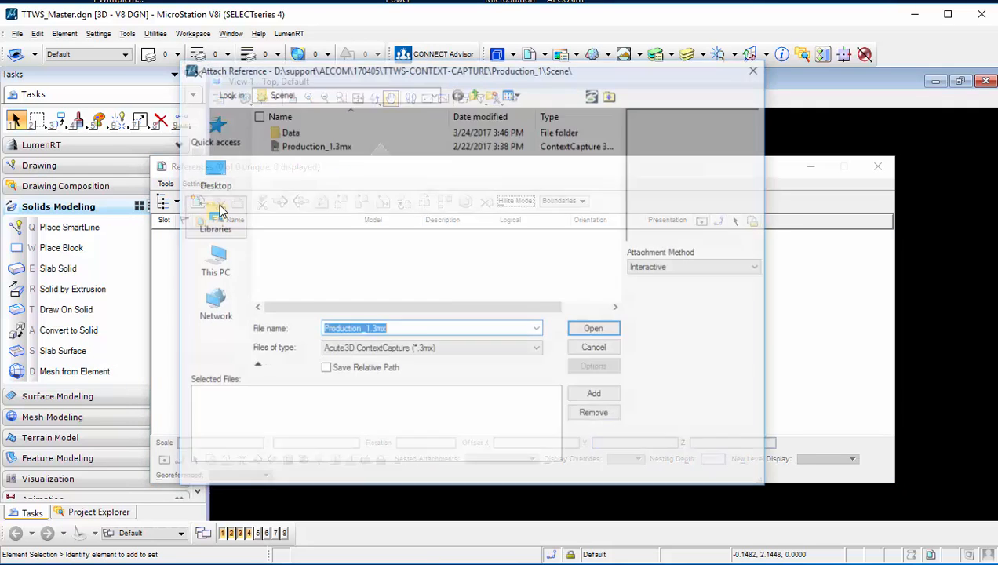
pyautogui.moveTo(390, 73); pyautogui.dragTo(415, 115)
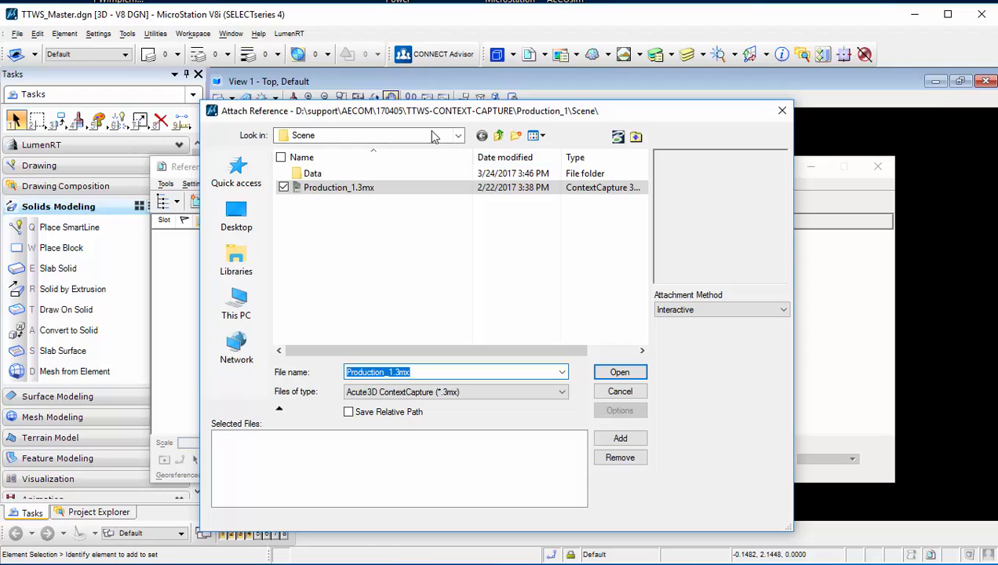
pyautogui.click(437, 138)
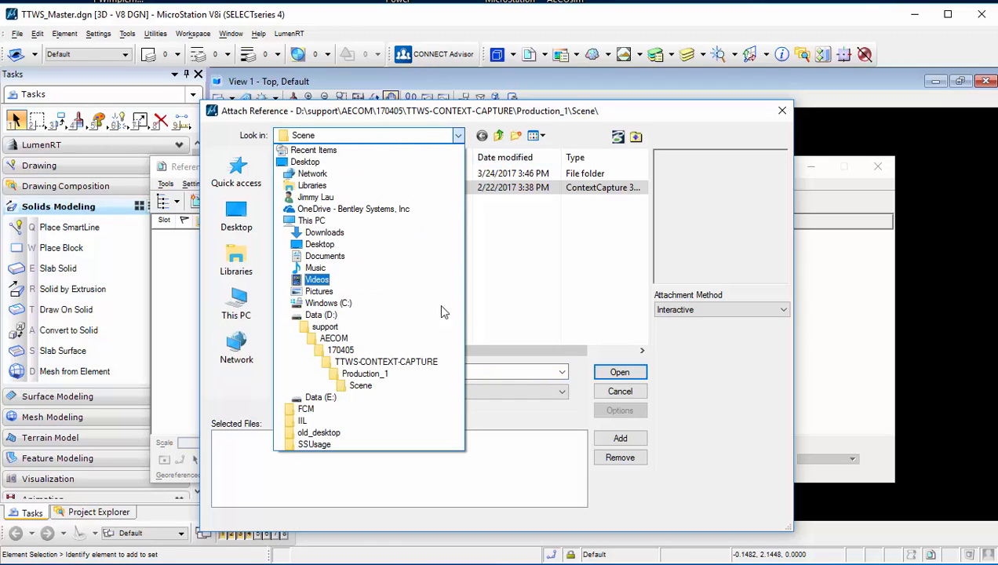
pyautogui.click(432, 361)
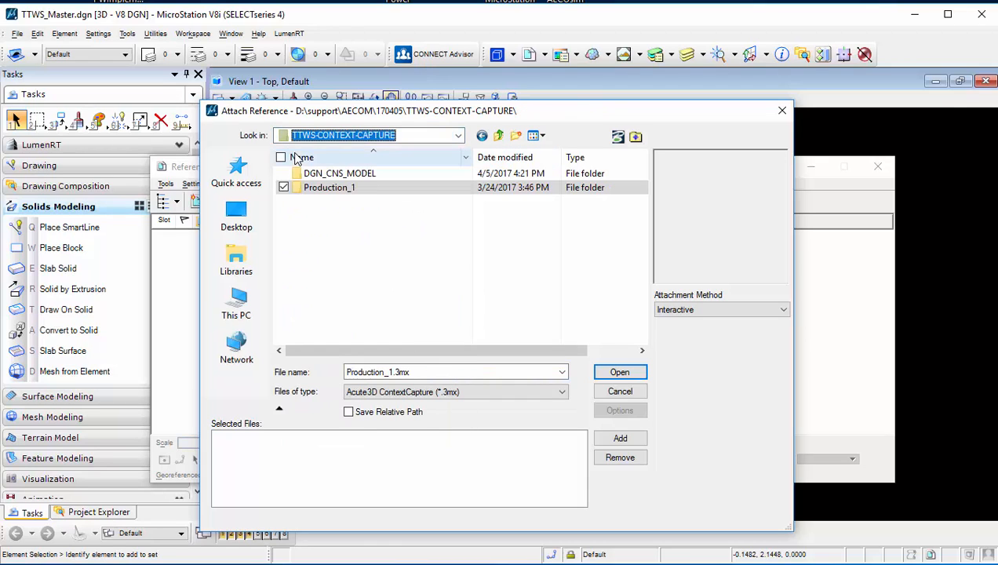
pyautogui.doubleClick(339, 173)
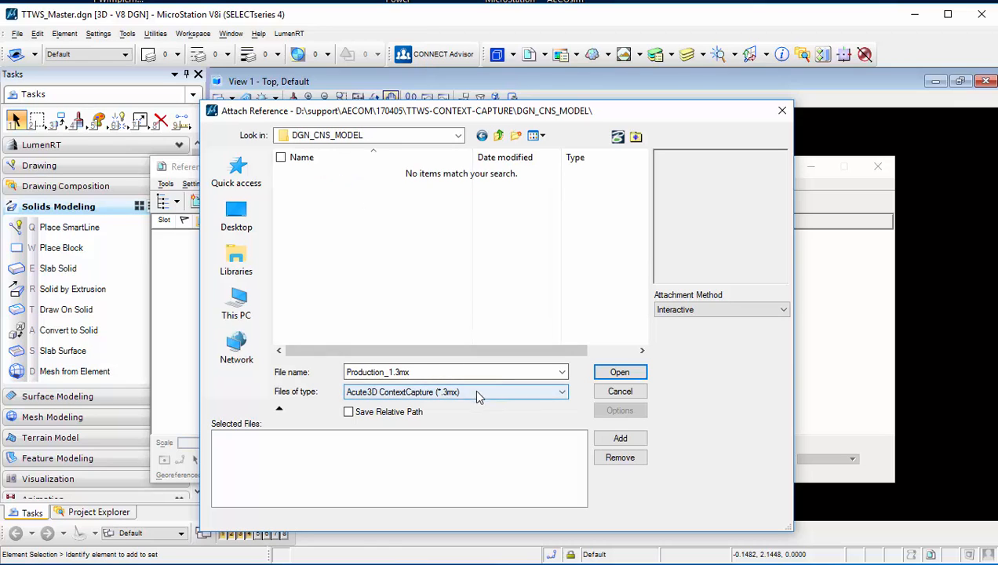
# Step: List CAD files (*.dgn;*.dwg;*.dxf) and add SSP-AECM-UNGW-TTWS-CNS-3DM-000001-package.i.dgn to the selected files with Save Relative Path enabled
pyautogui.click(409, 392)
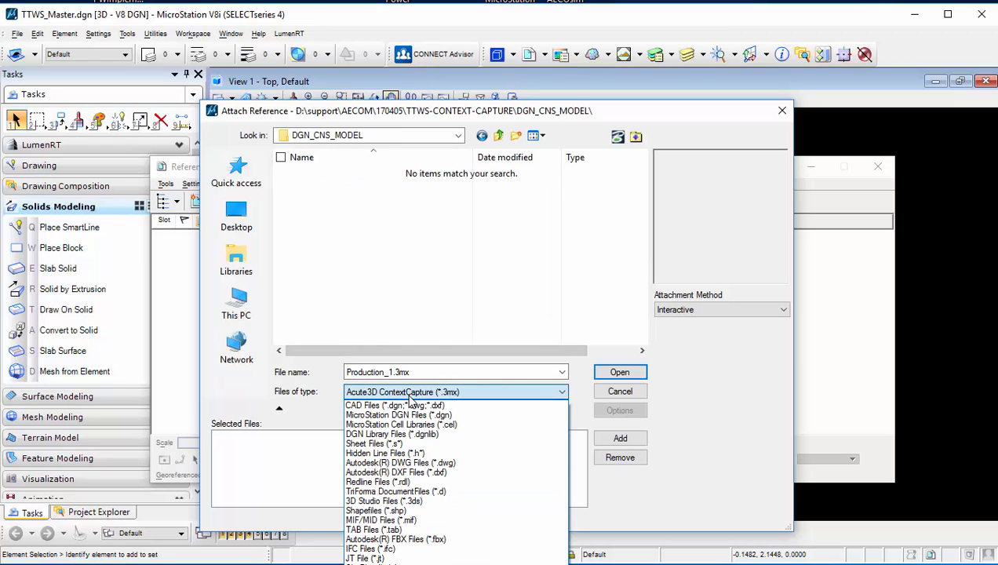
pyautogui.click(420, 404)
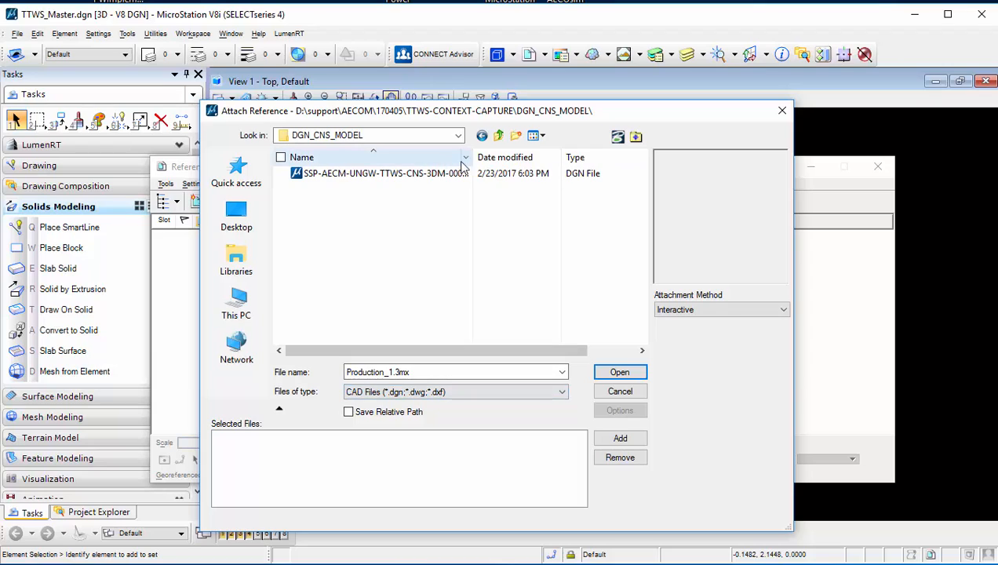
pyautogui.moveTo(473, 156); pyautogui.dragTo(551, 157)
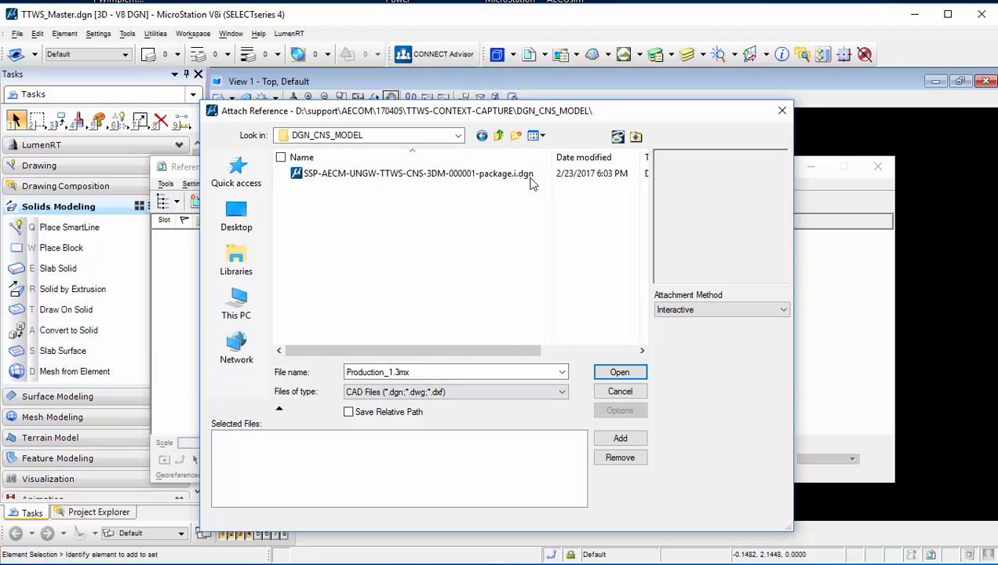
pyautogui.click(527, 174)
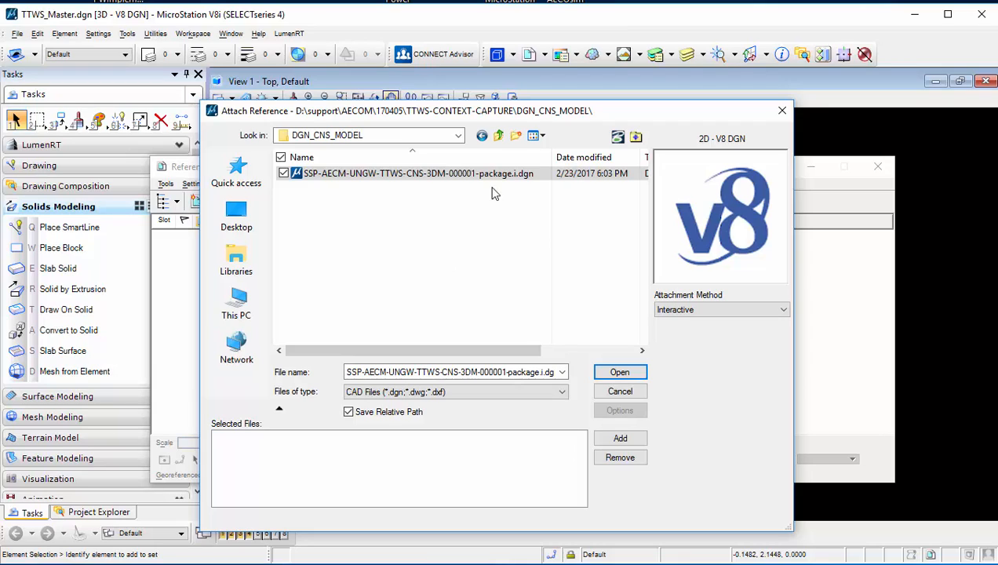
pyautogui.click(625, 440)
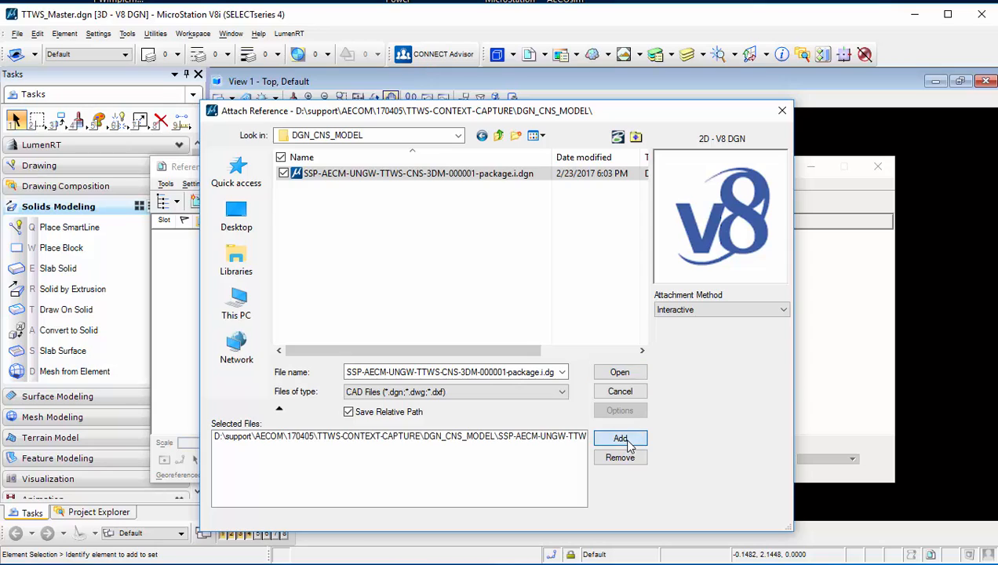
# Step: Attach the selected package file with the Interactive method and the Coincident - World orientation
pyautogui.click(728, 310)
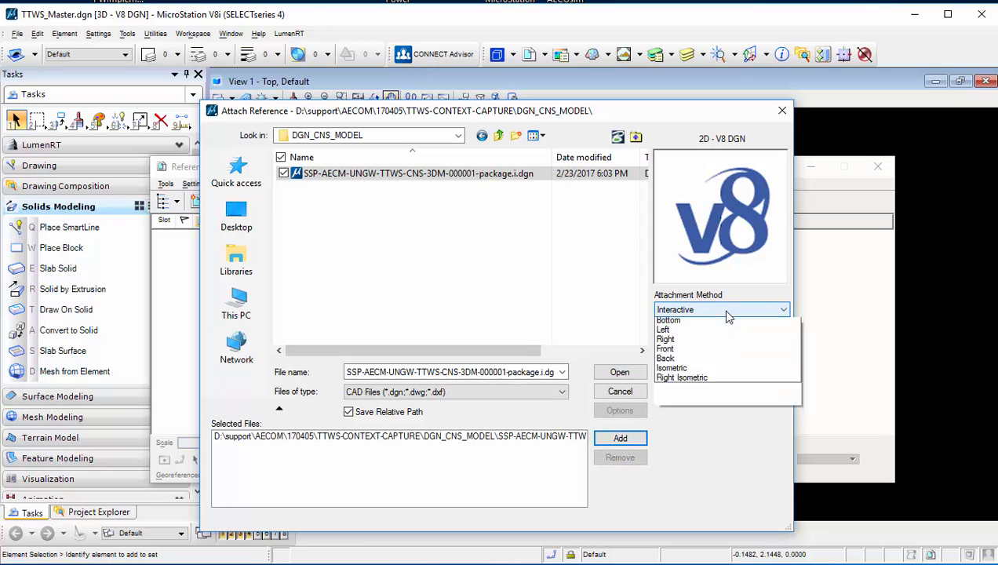
pyautogui.click(721, 309)
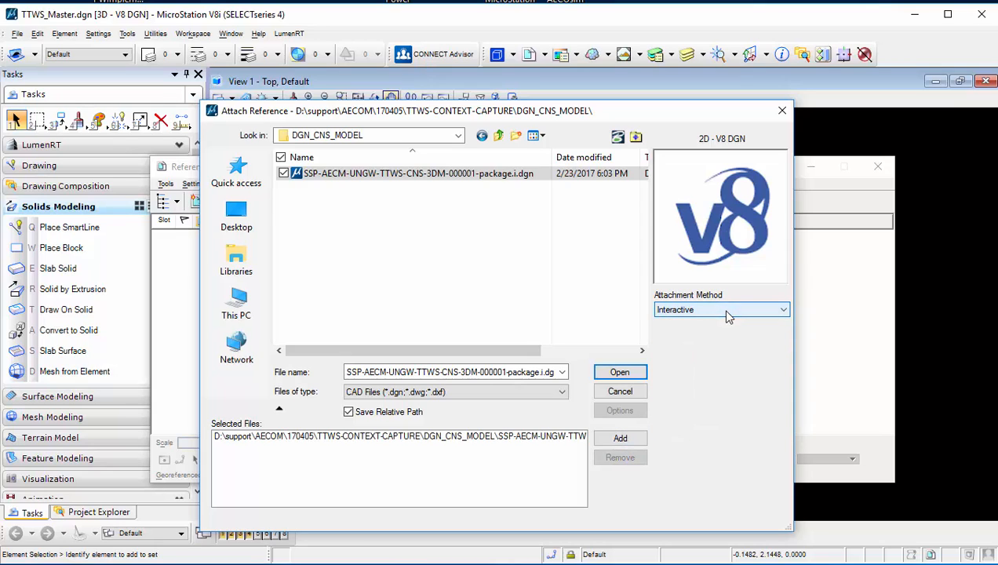
pyautogui.click(620, 372)
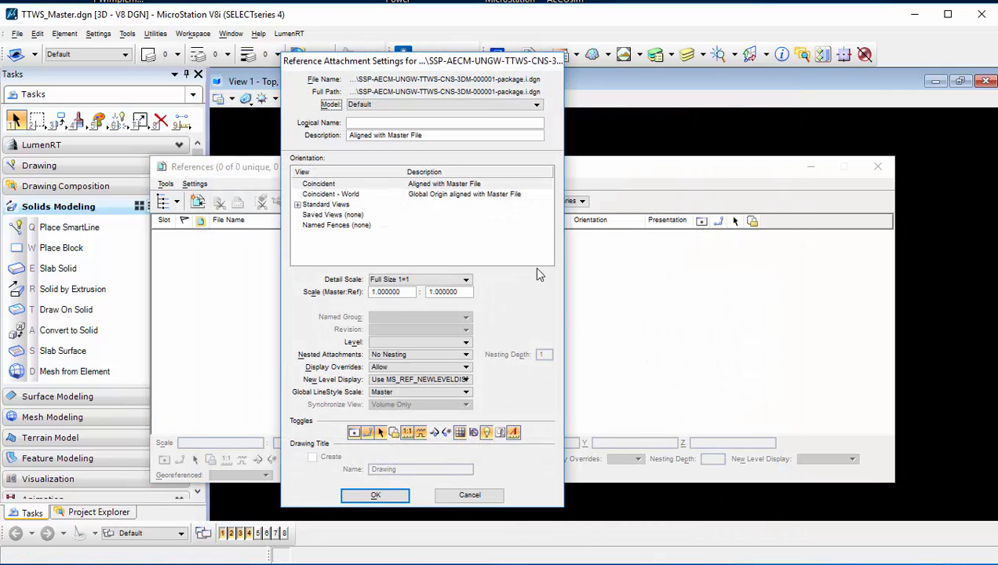
pyautogui.moveTo(375, 61); pyautogui.dragTo(393, 52)
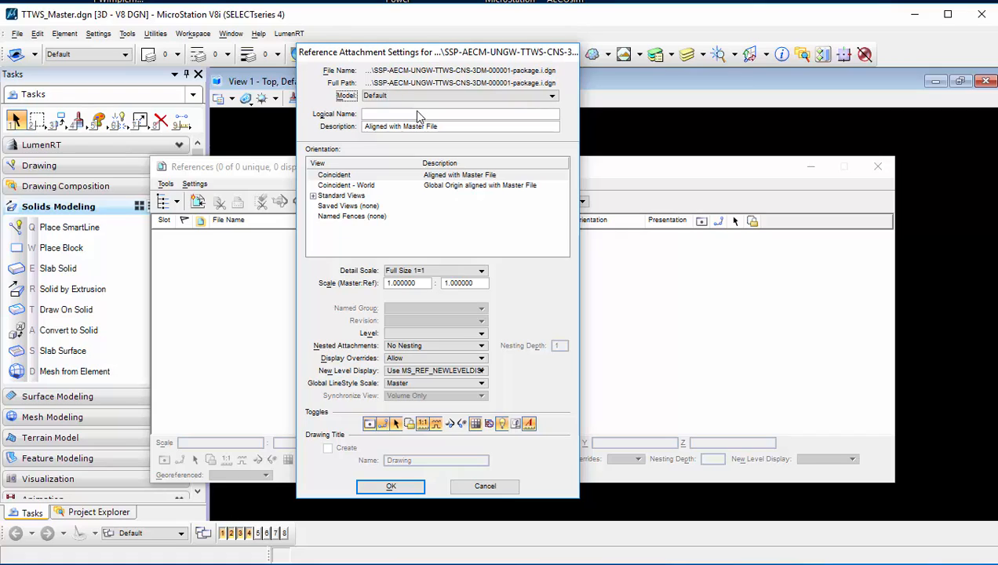
pyautogui.click(371, 188)
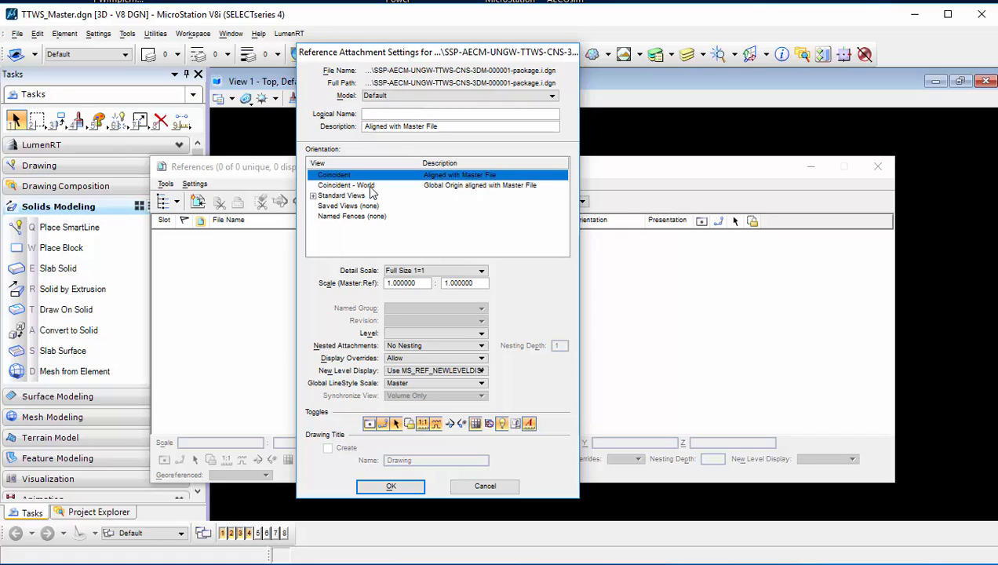
pyautogui.click(369, 186)
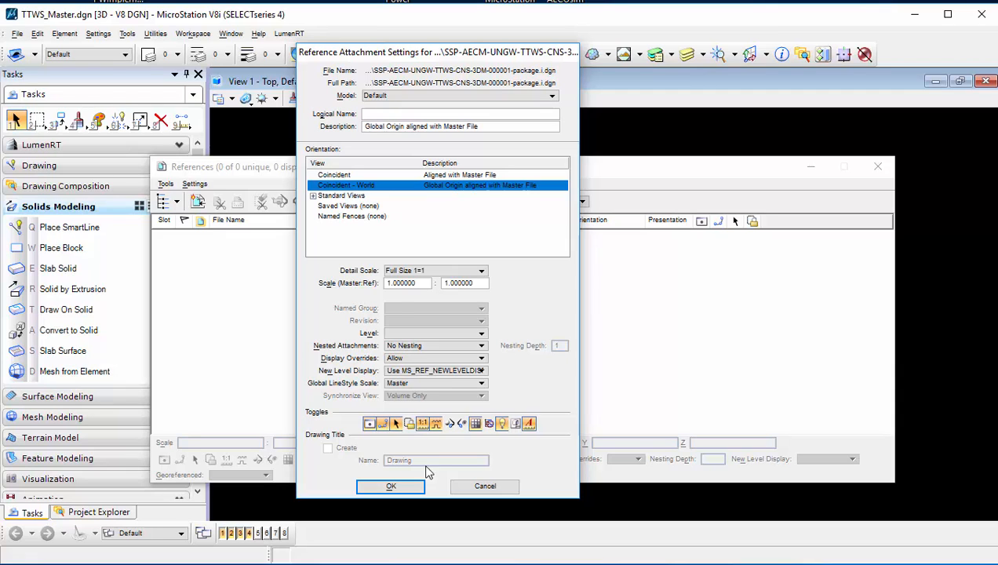
pyautogui.click(391, 487)
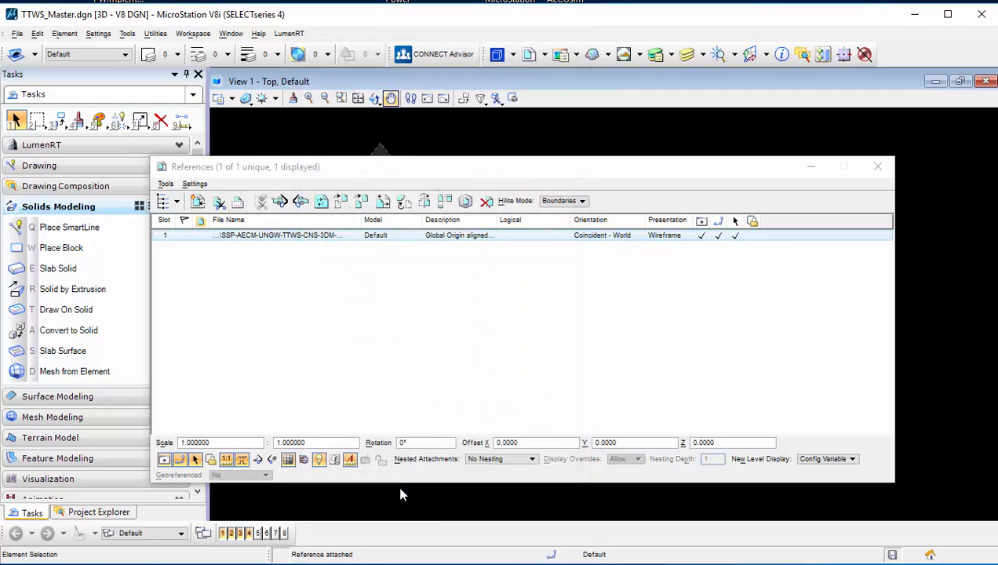
# Step: Close the References window and fit all of the attached reference model in View 1
pyautogui.click(480, 211)
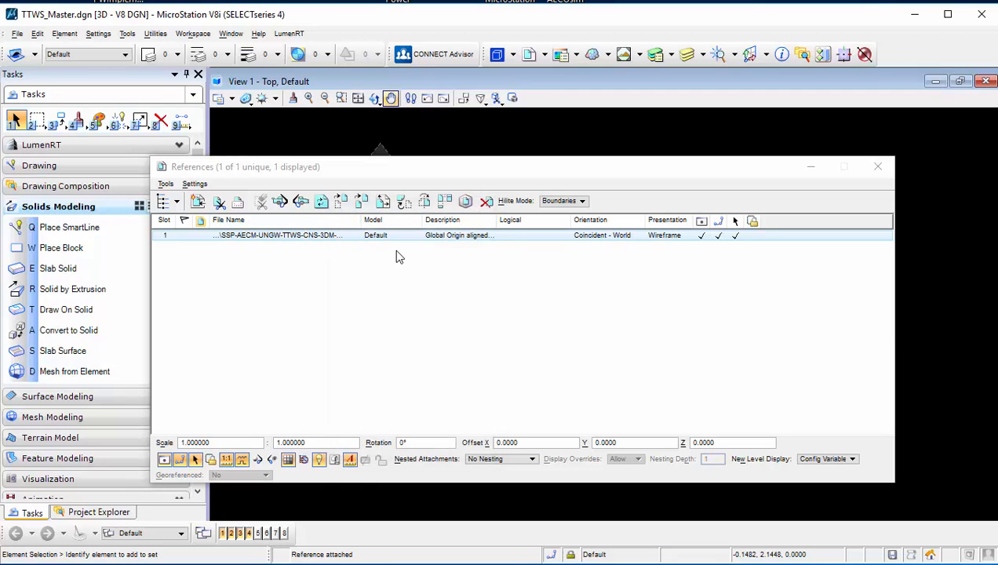
pyautogui.click(877, 166)
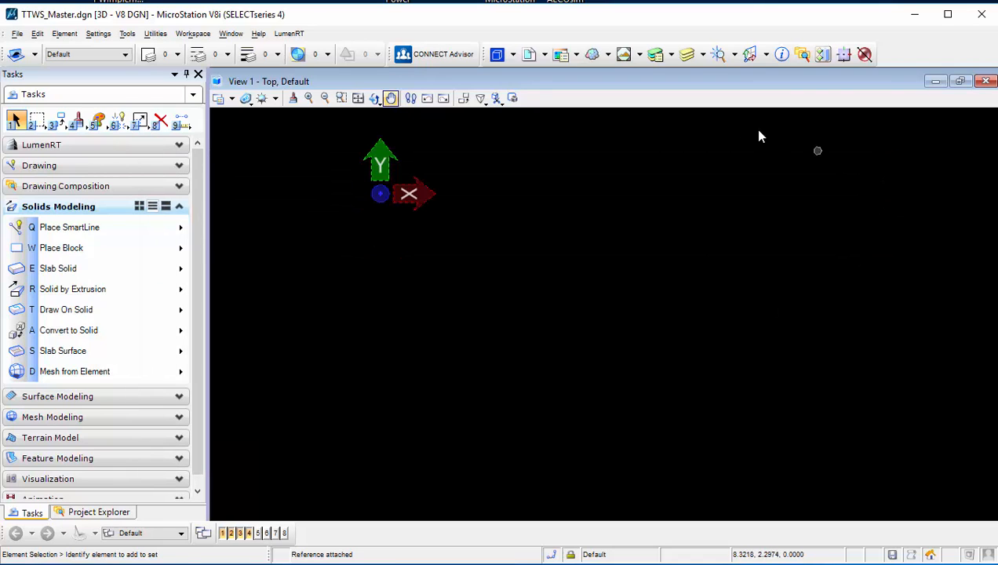
pyautogui.click(358, 98)
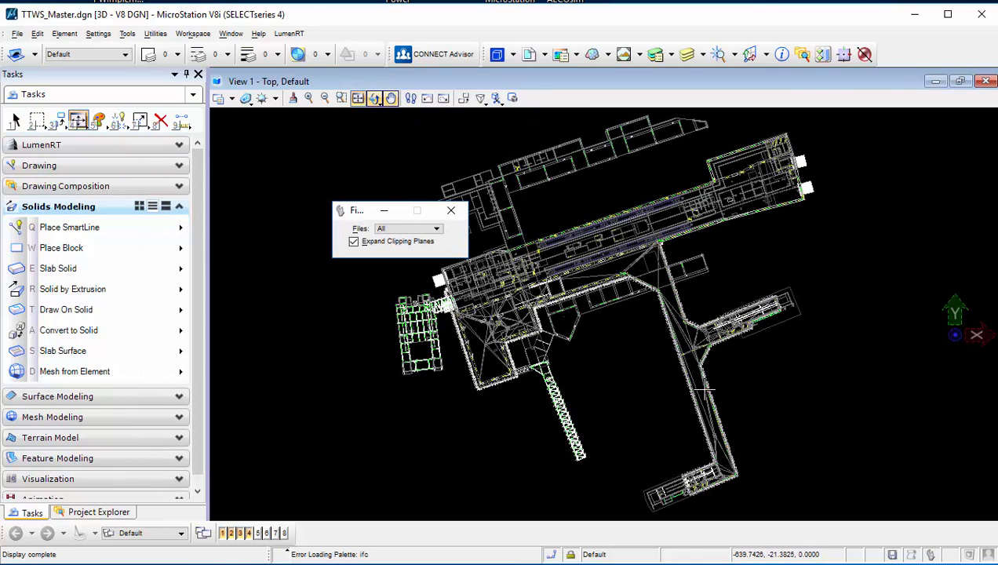
pyautogui.rightClick(698, 386)
pyautogui.click(482, 216)
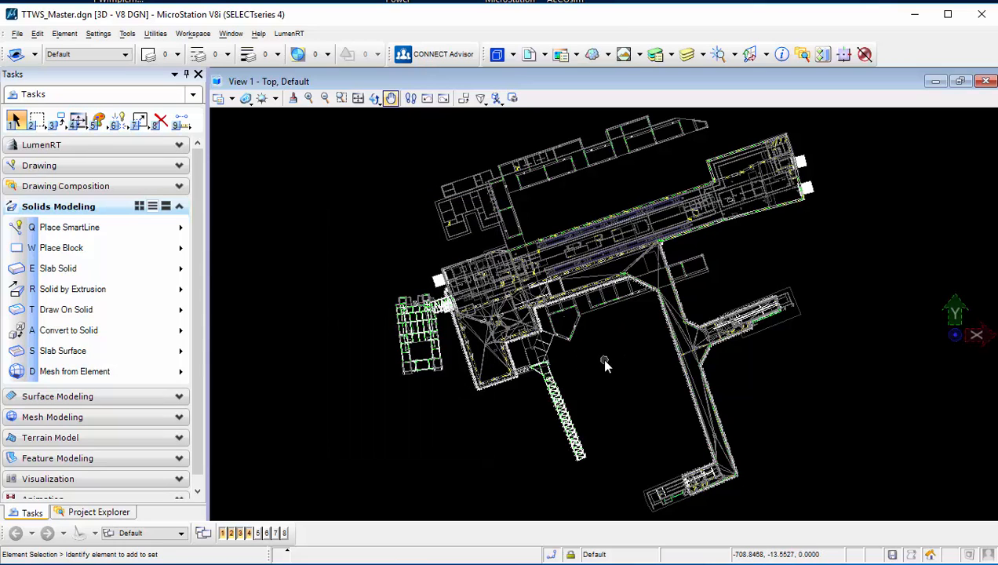
# Step: Change the display style of View 1 to Illustration
pyautogui.click(233, 100)
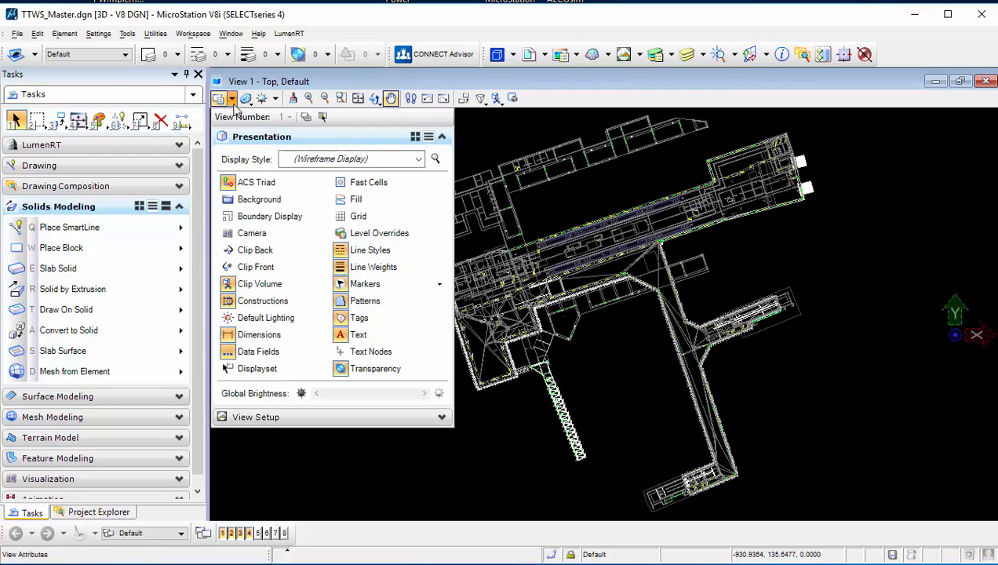
pyautogui.click(377, 163)
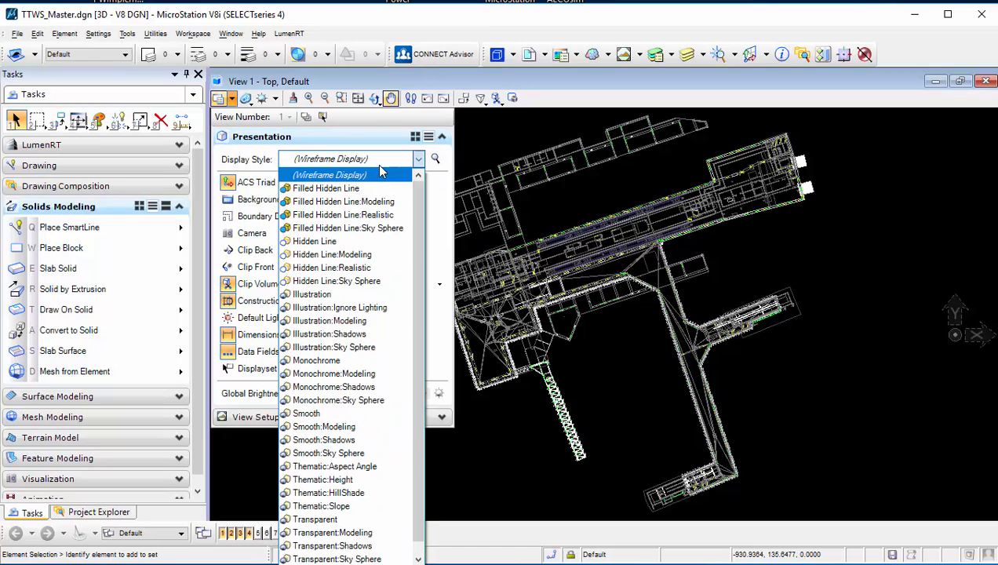
pyautogui.click(380, 295)
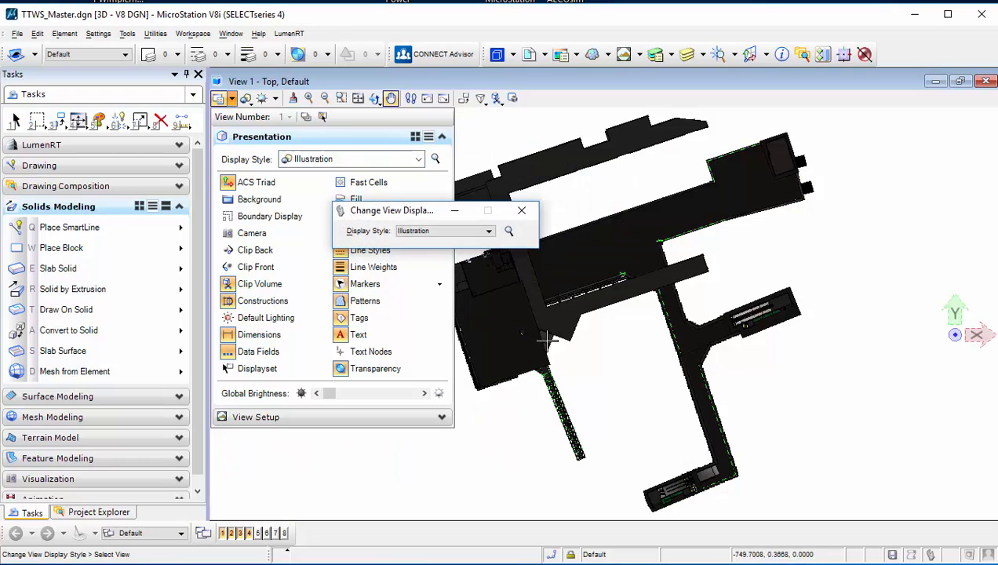
pyautogui.click(478, 211)
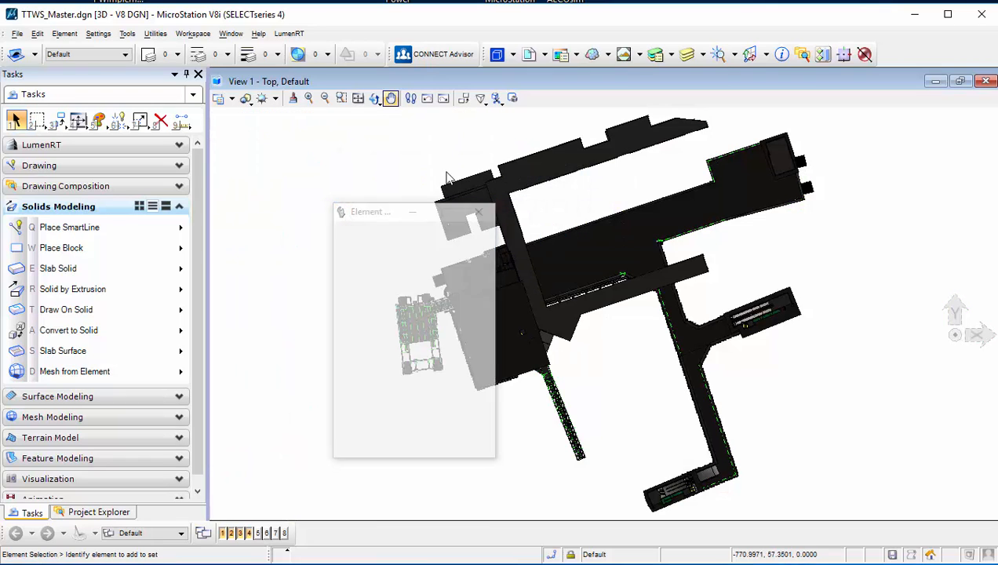
# Step: Brighten the default lighting of View 1 while the model is seen at an oblique 3D angle
pyautogui.click(375, 98)
pyautogui.click(388, 116)
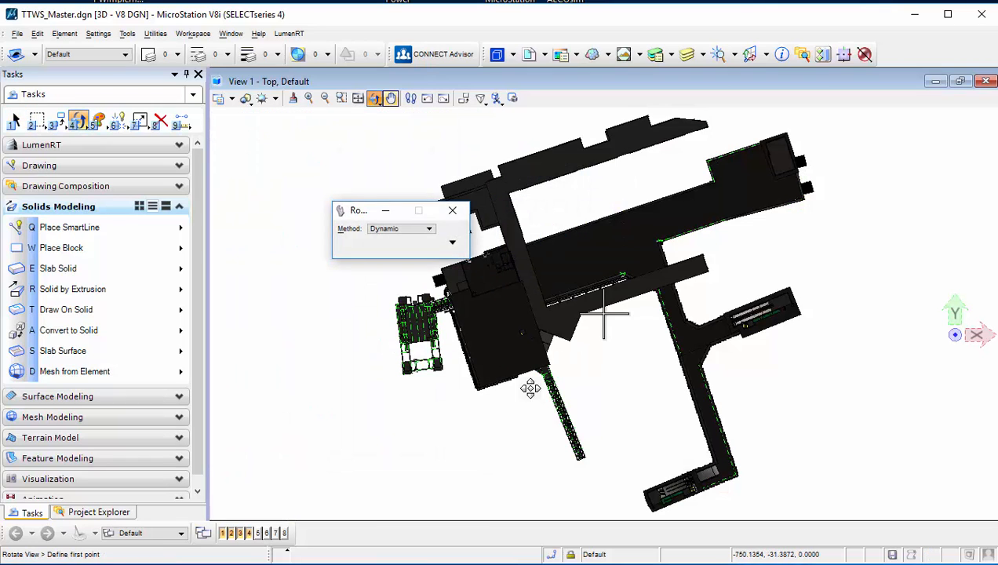
pyautogui.moveTo(531, 388); pyautogui.dragTo(549, 247)
pyautogui.rightClick(584, 269)
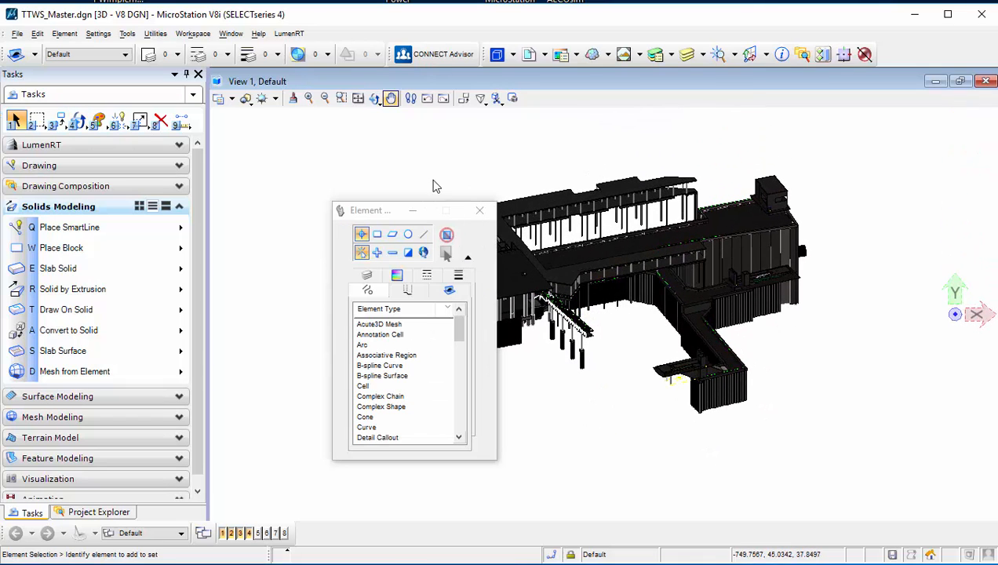
pyautogui.click(265, 99)
pyautogui.click(266, 117)
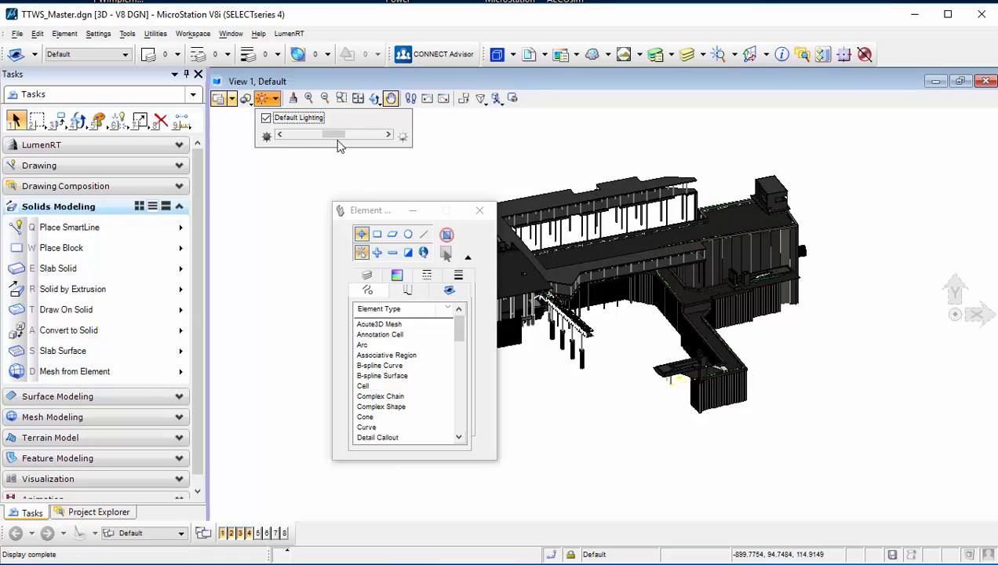
pyautogui.moveTo(333, 135); pyautogui.dragTo(360, 151)
pyautogui.moveTo(378, 210); pyautogui.dragTo(248, 200)
# Step: Examine the shaded reference model up close and in isometric orientation, and return to a fitted Top view
pyautogui.scroll(3, 494, 328)
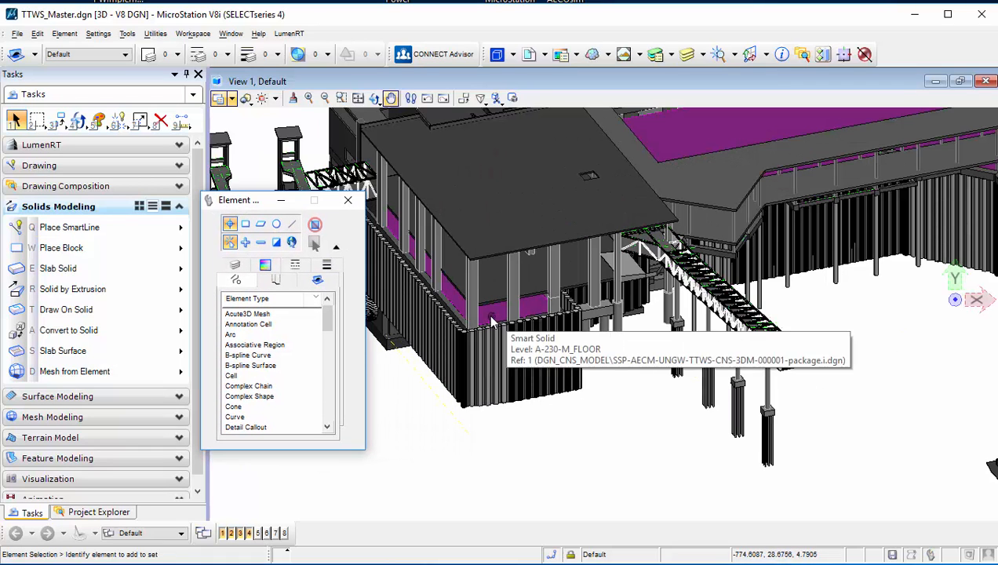
pyautogui.scroll(-2, 379, 128)
pyautogui.click(375, 98)
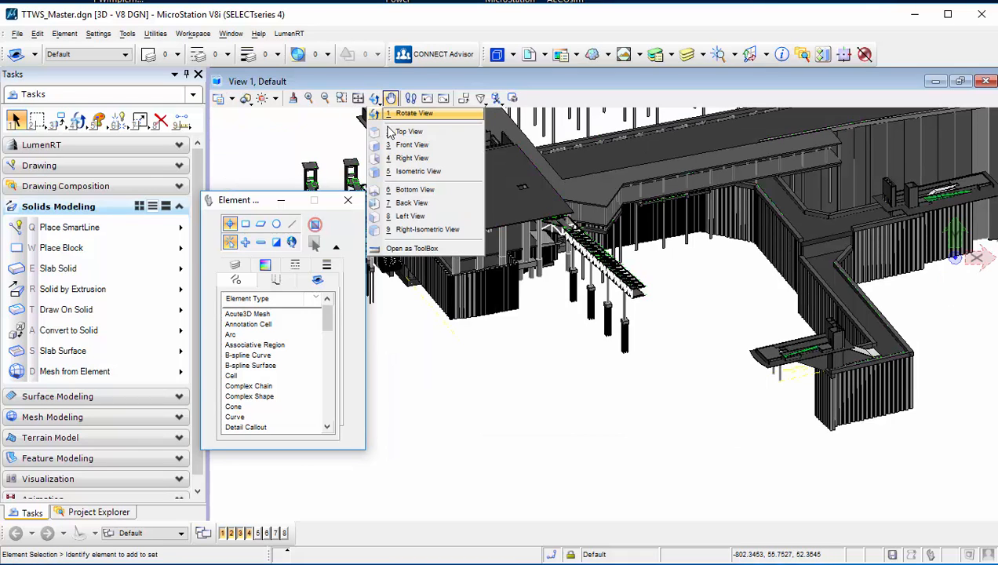
pyautogui.click(418, 171)
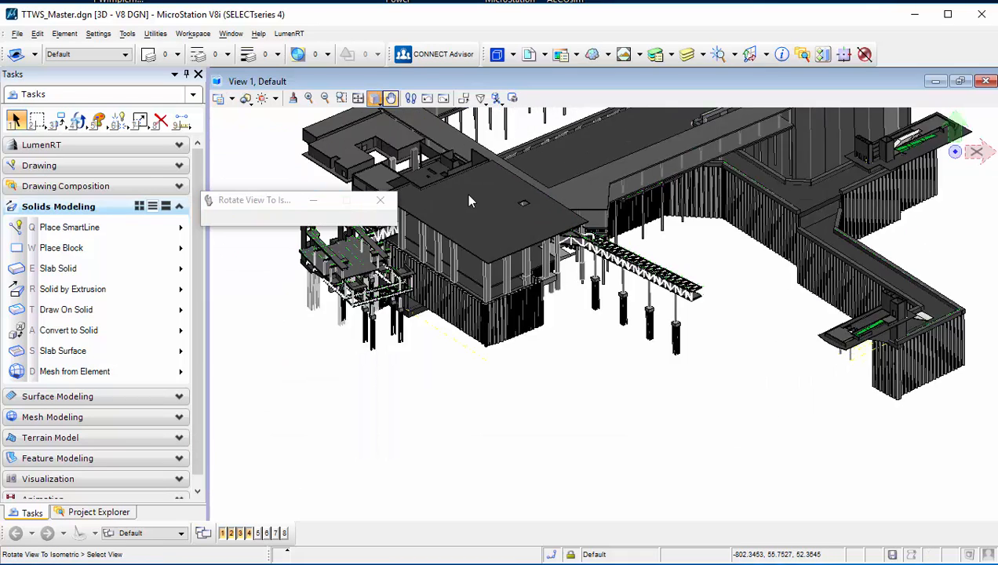
pyautogui.click(375, 98)
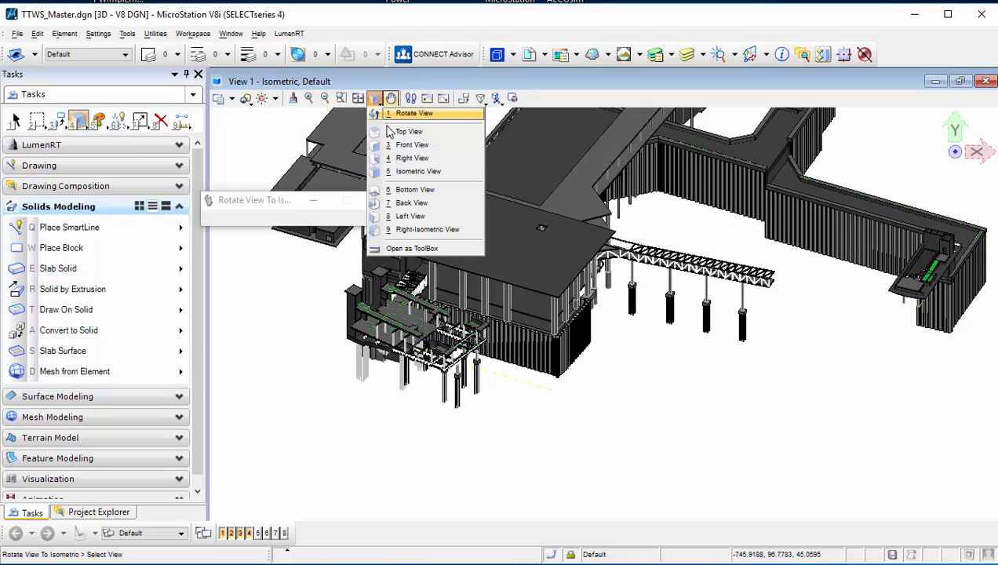
pyautogui.click(389, 128)
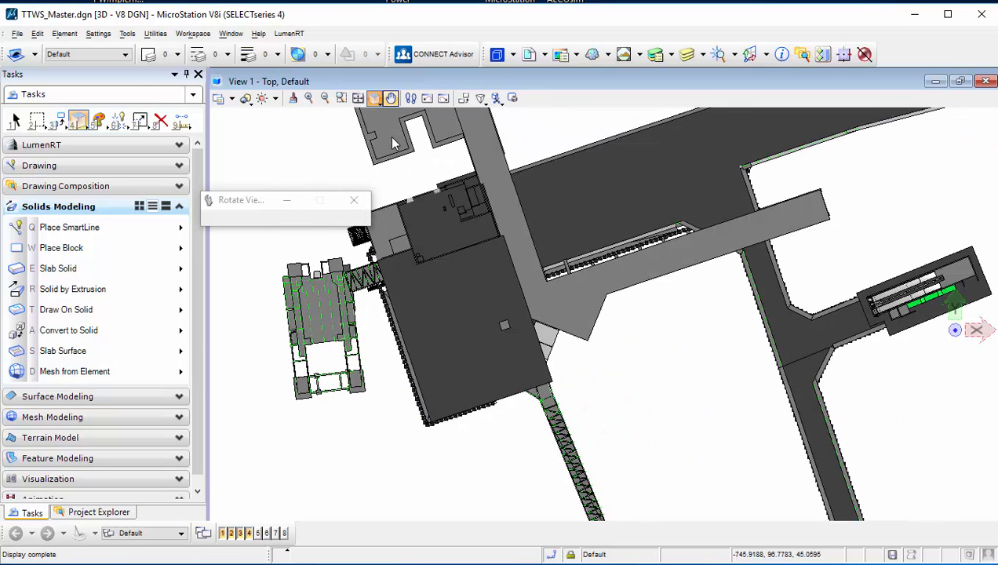
pyautogui.click(359, 98)
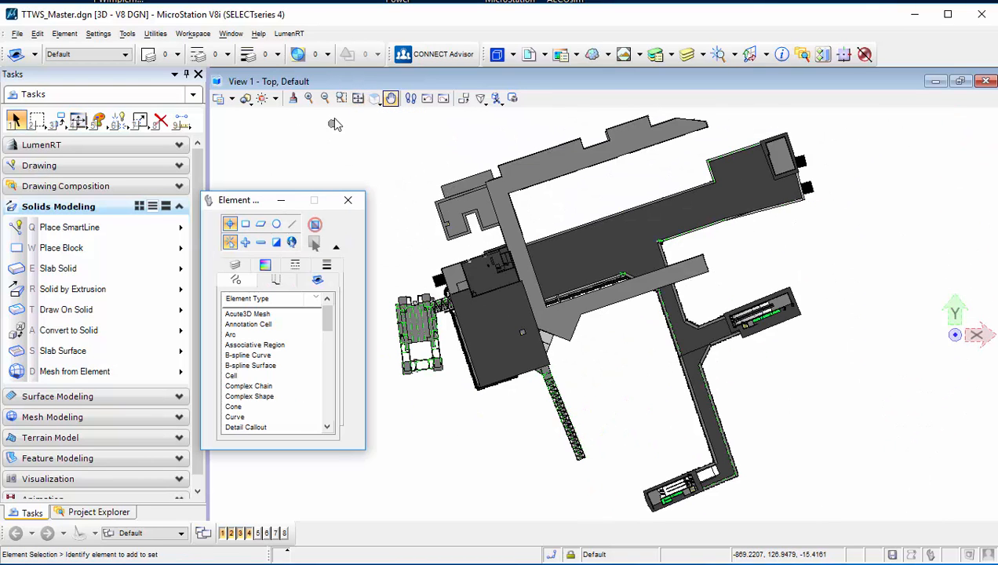
# Step: Start attaching another reference and browse to the Scene folder inside TTWS-CONTEXT-CAPTURE\Production_1
pyautogui.click(17, 34)
pyautogui.click(47, 178)
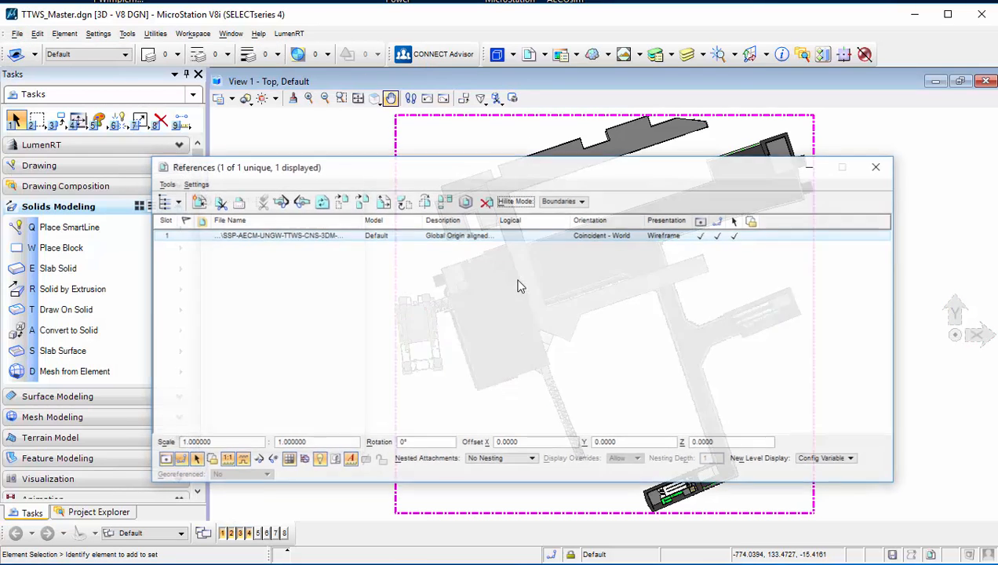
pyautogui.click(166, 184)
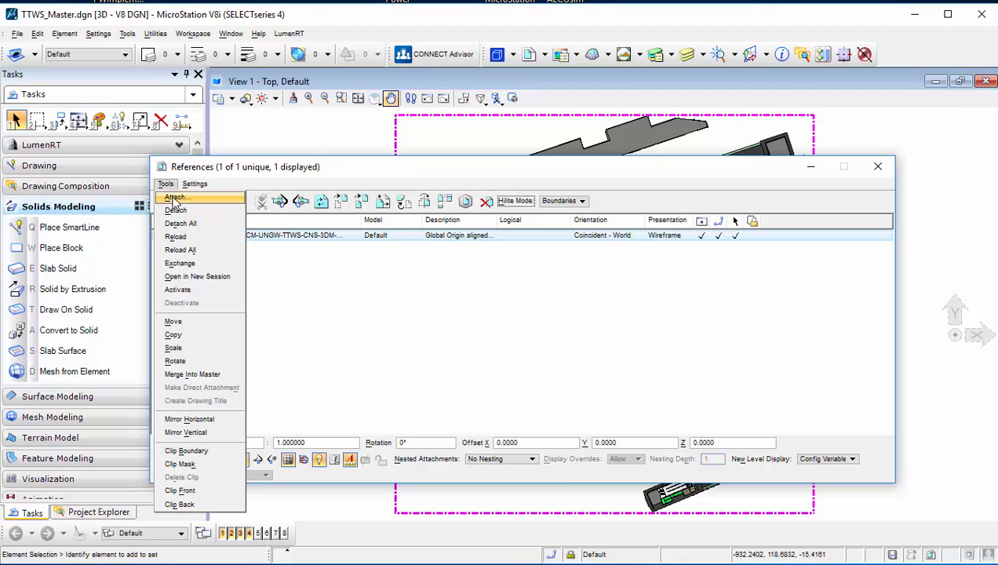
pyautogui.click(195, 203)
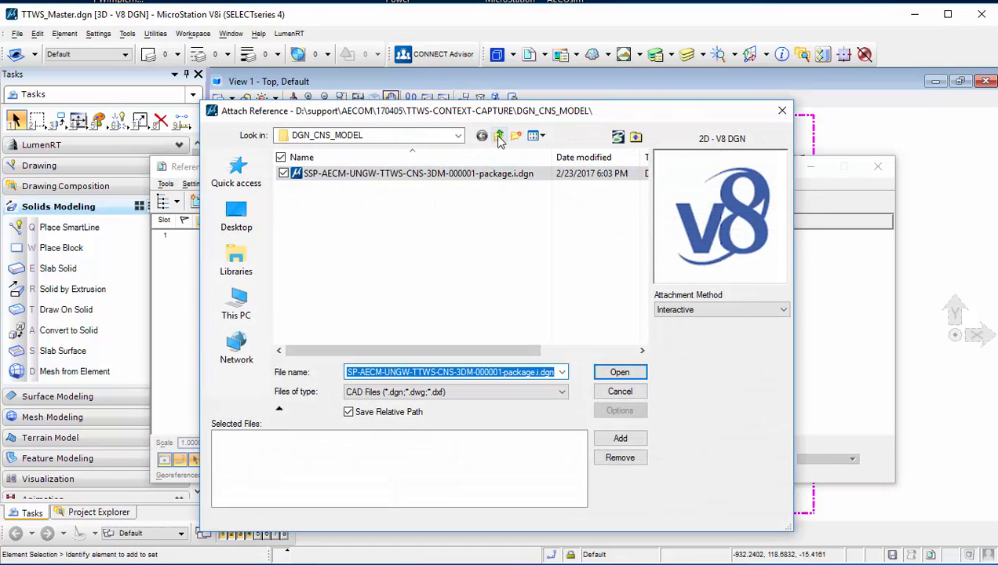
pyautogui.click(426, 136)
pyautogui.click(426, 136)
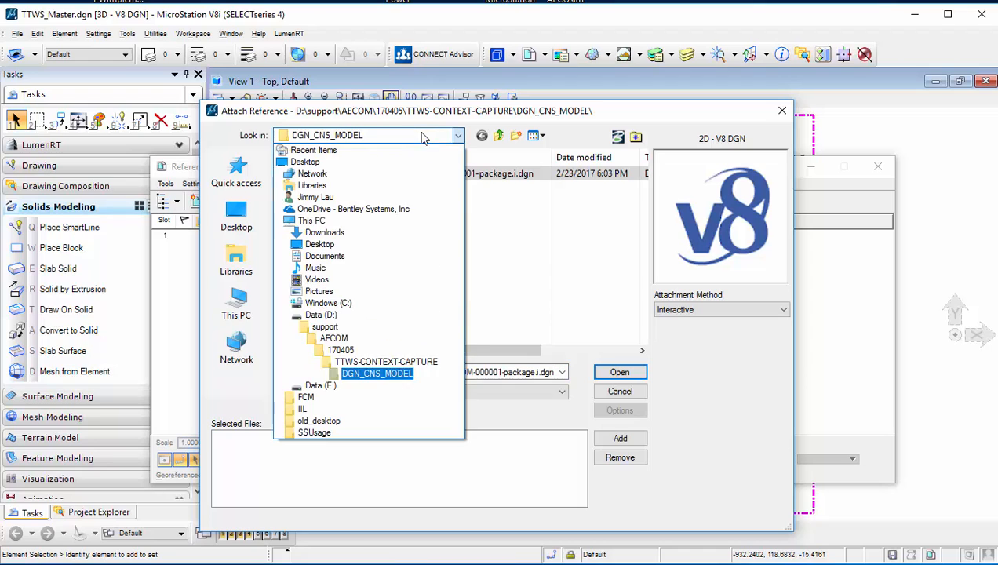
pyautogui.click(416, 358)
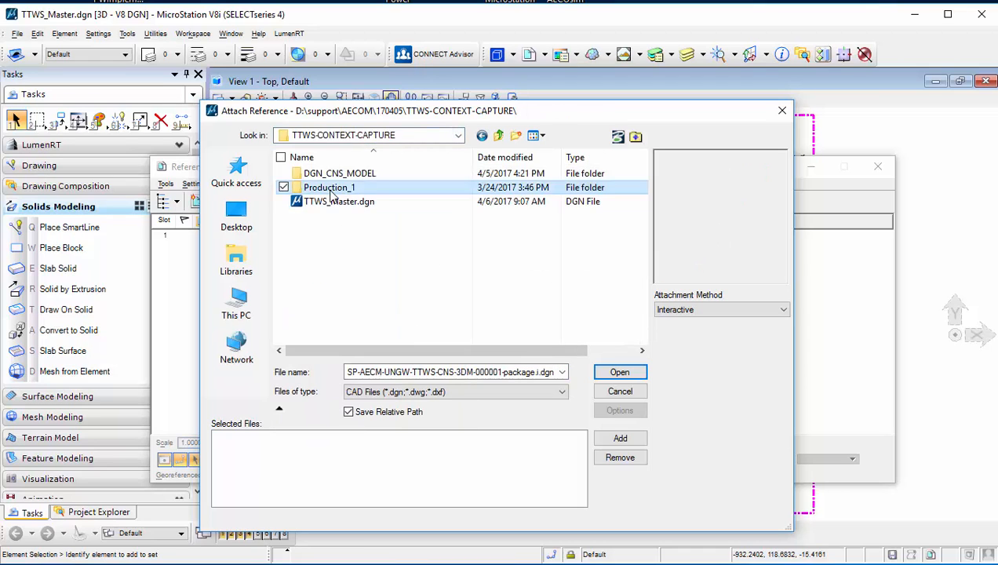
pyautogui.doubleClick(333, 186)
pyautogui.doubleClick(331, 177)
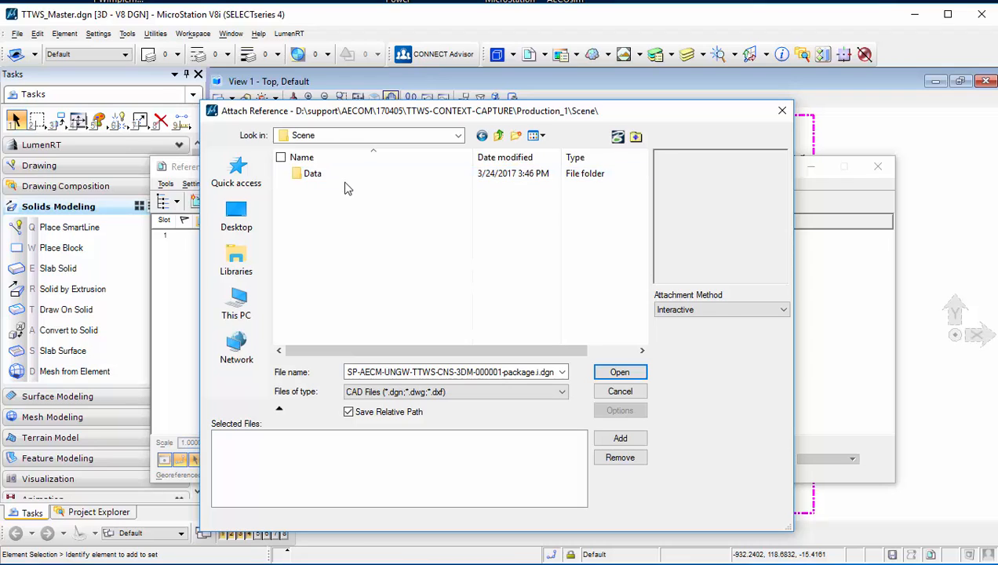
# Step: List Acute3D ContextCapture (*.3mx) files and add Production_1.3mx to the selected files with Save Relative Path enabled
pyautogui.click(433, 393)
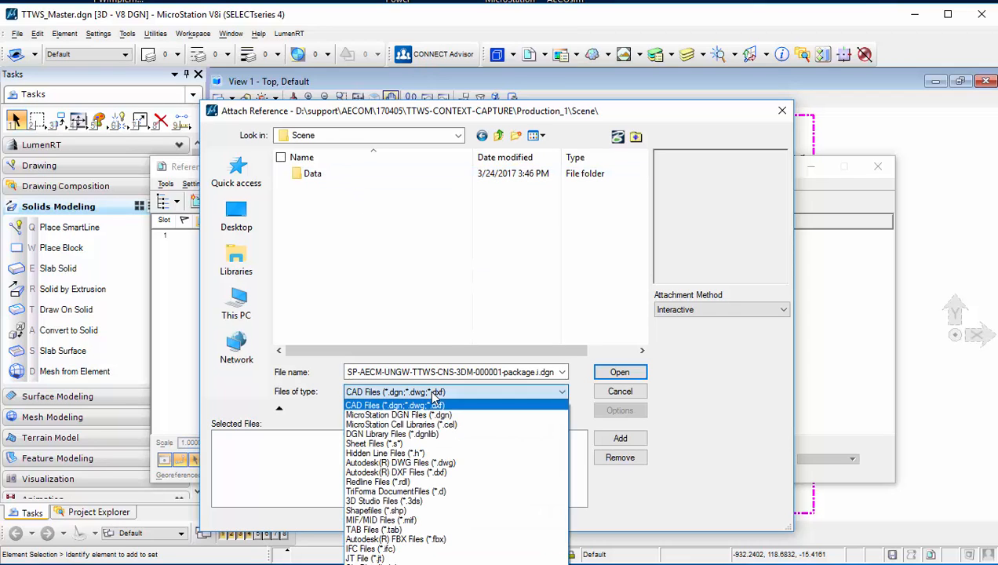
pyautogui.click(417, 563)
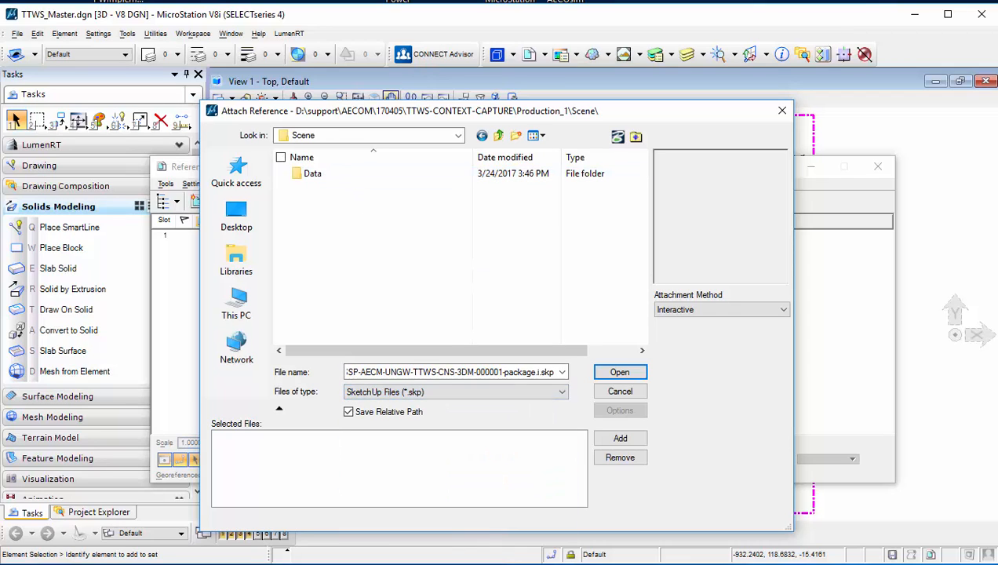
pyautogui.click(425, 395)
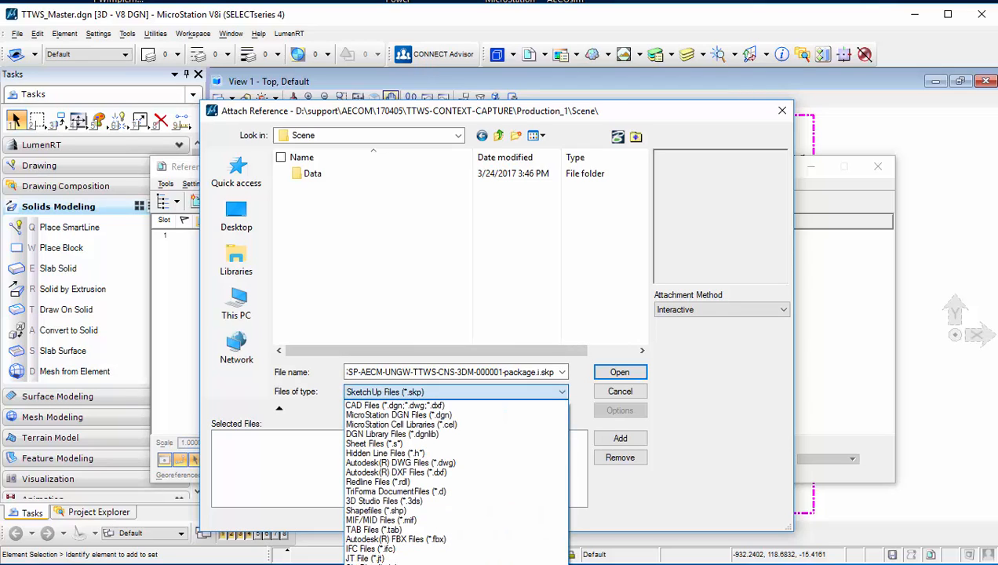
pyautogui.click(408, 564)
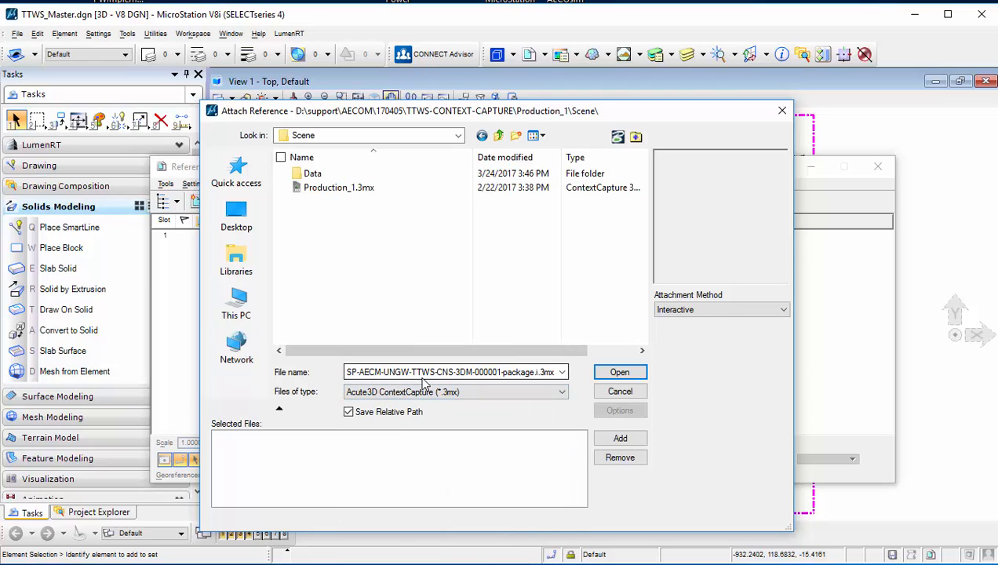
pyautogui.click(347, 189)
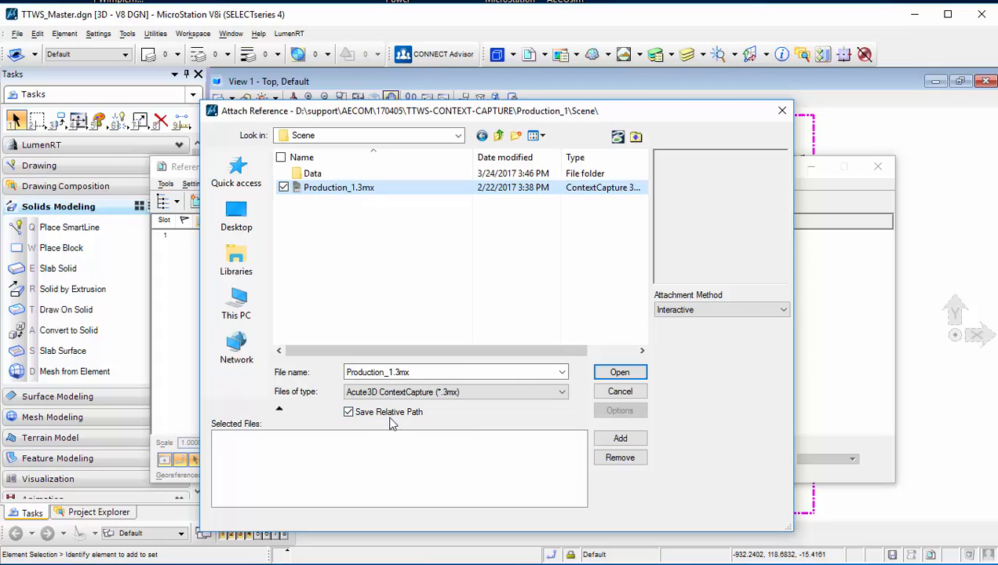
pyautogui.click(615, 440)
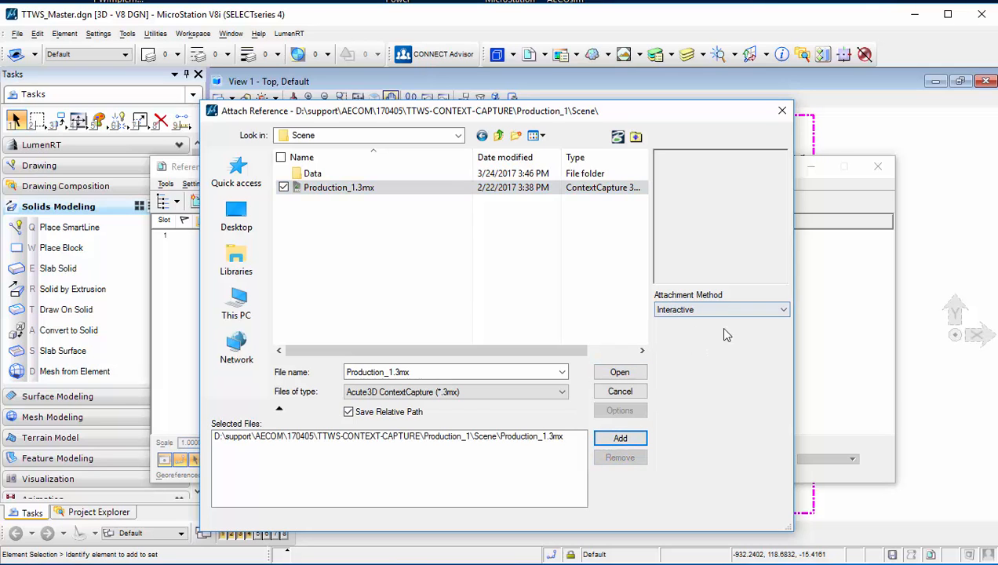
# Step: Attach Production_1.3mx with the Interactive method and the Coincident - World orientation
pyautogui.click(620, 372)
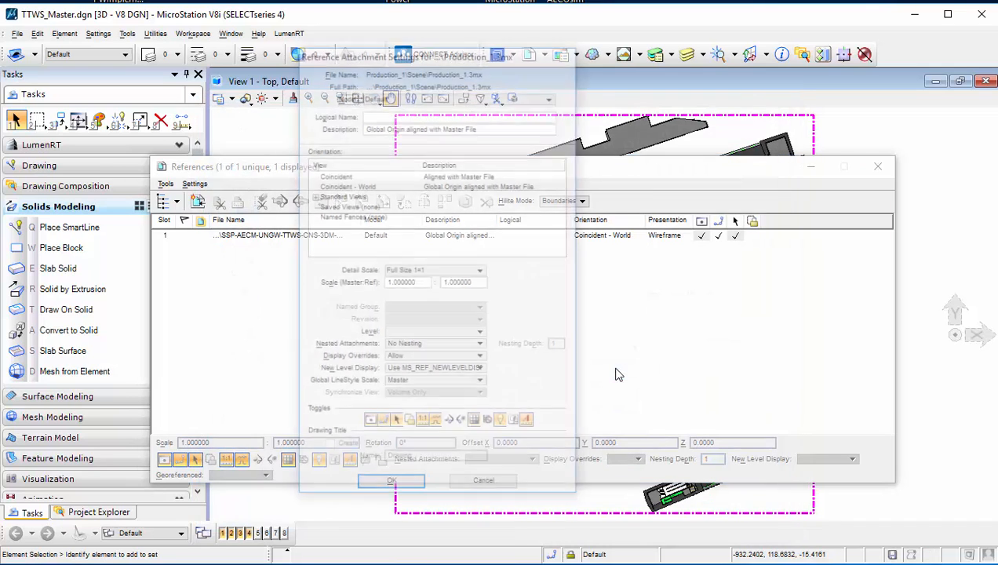
pyautogui.click(388, 186)
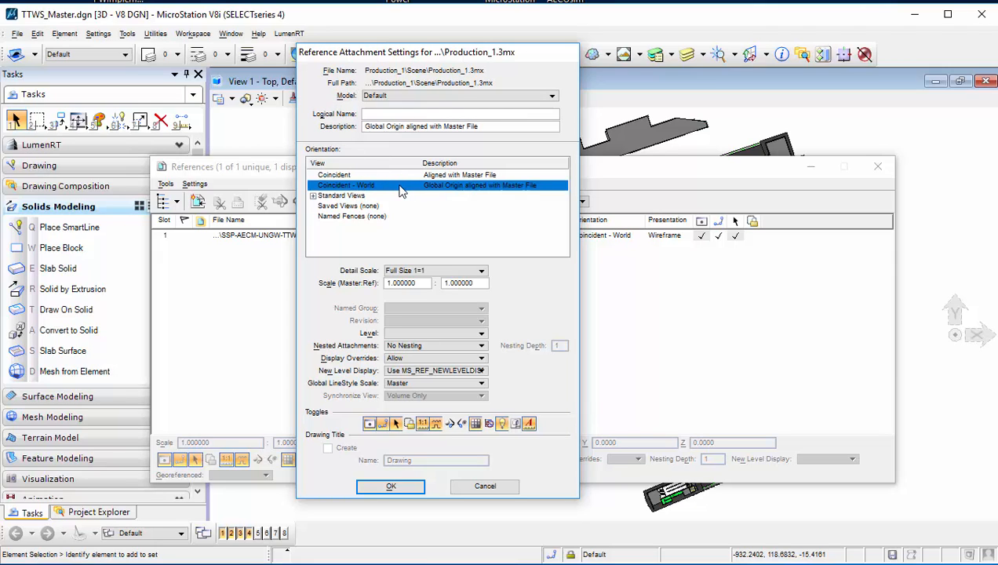
pyautogui.click(391, 487)
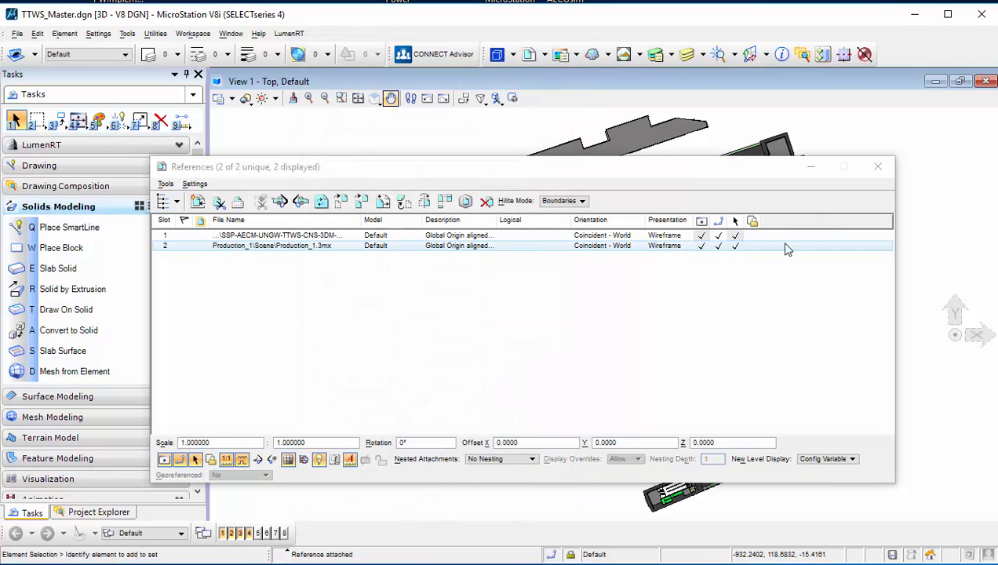
# Step: Close the References window, fit both attached references in View 1 and close the Element Selection settings window
pyautogui.click(404, 235)
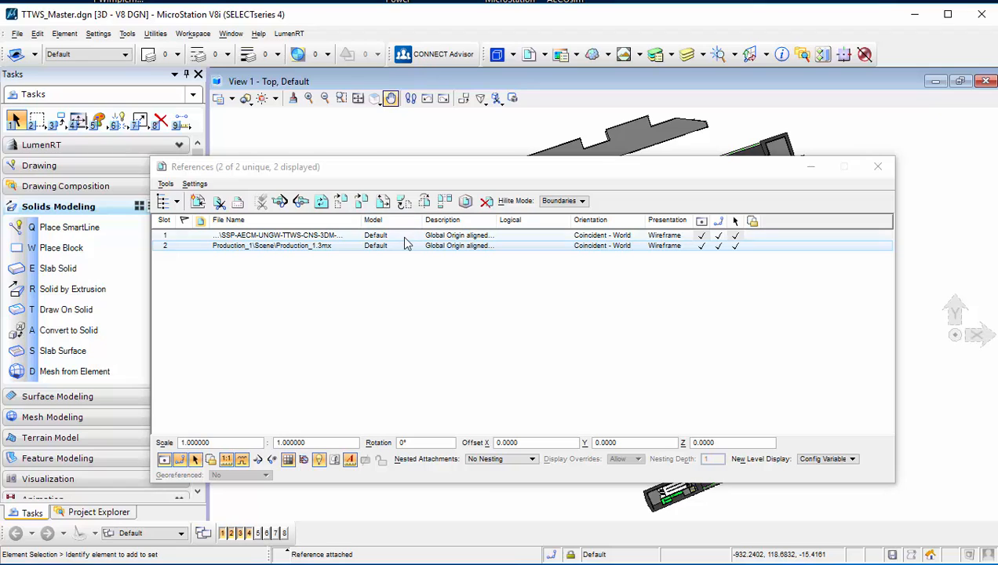
pyautogui.click(406, 247)
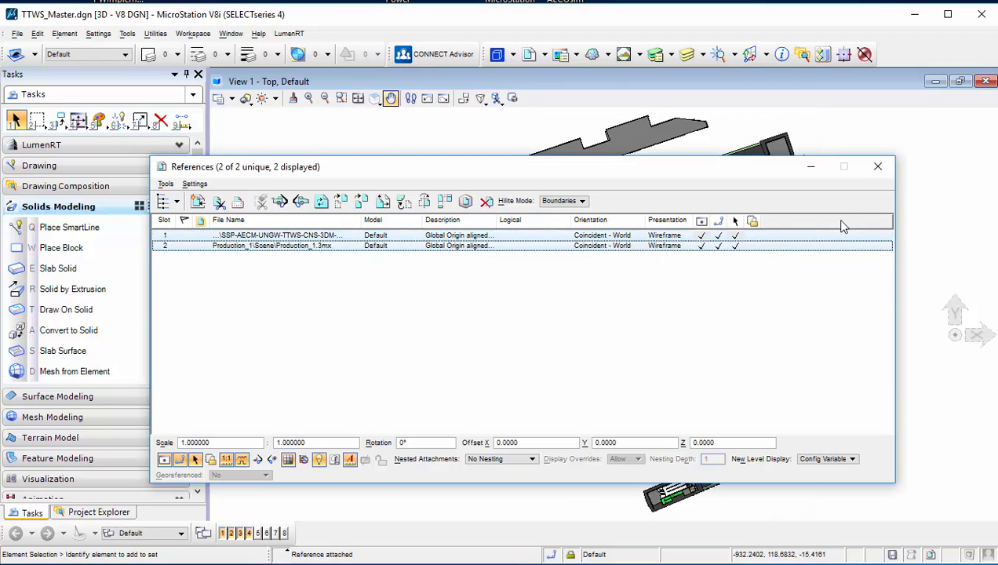
pyautogui.click(878, 167)
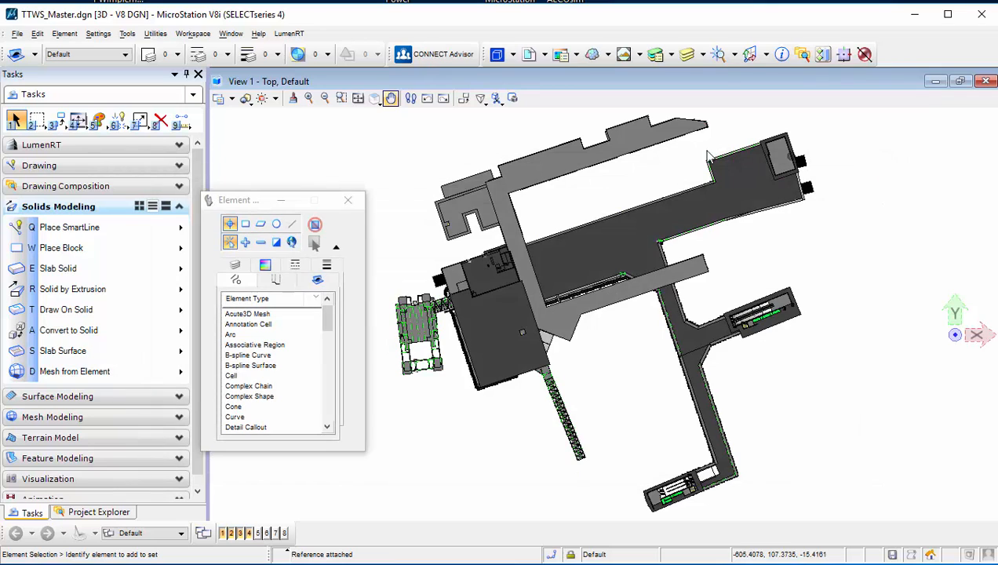
pyautogui.click(357, 98)
pyautogui.rightClick(452, 164)
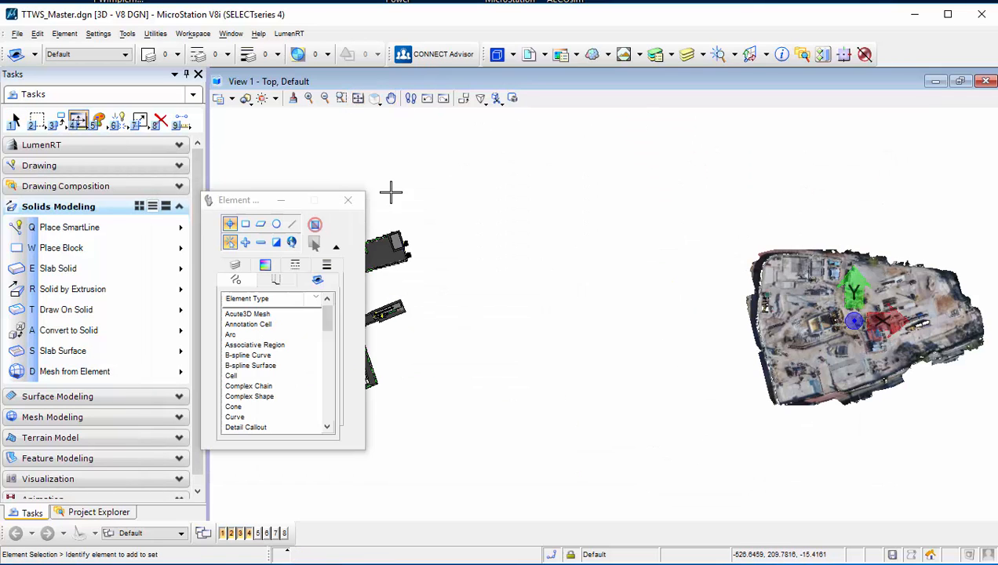
pyautogui.click(348, 200)
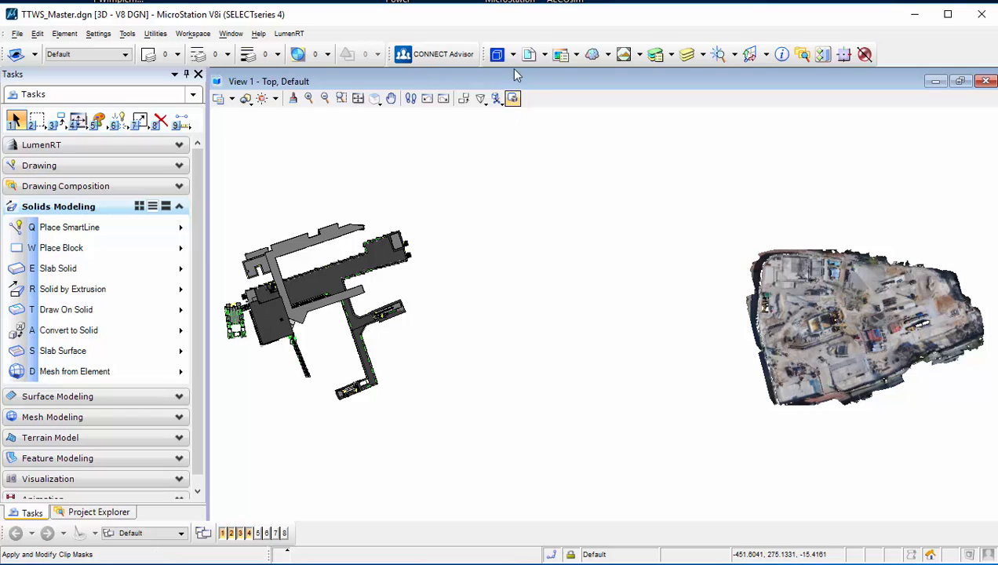
# Step: Open the References window and select the TTWS DGN reference in slot 1
pyautogui.click(529, 55)
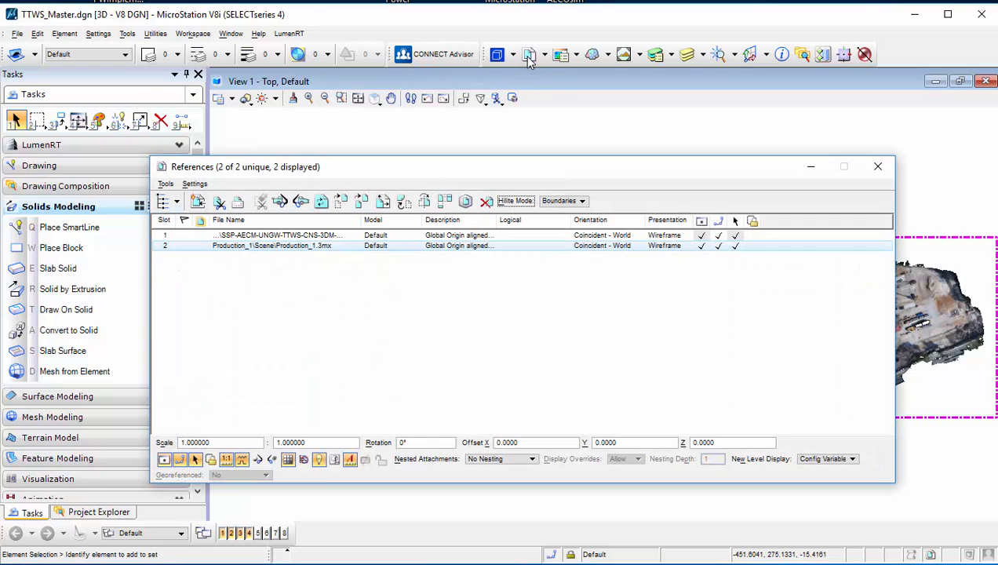
pyautogui.click(384, 235)
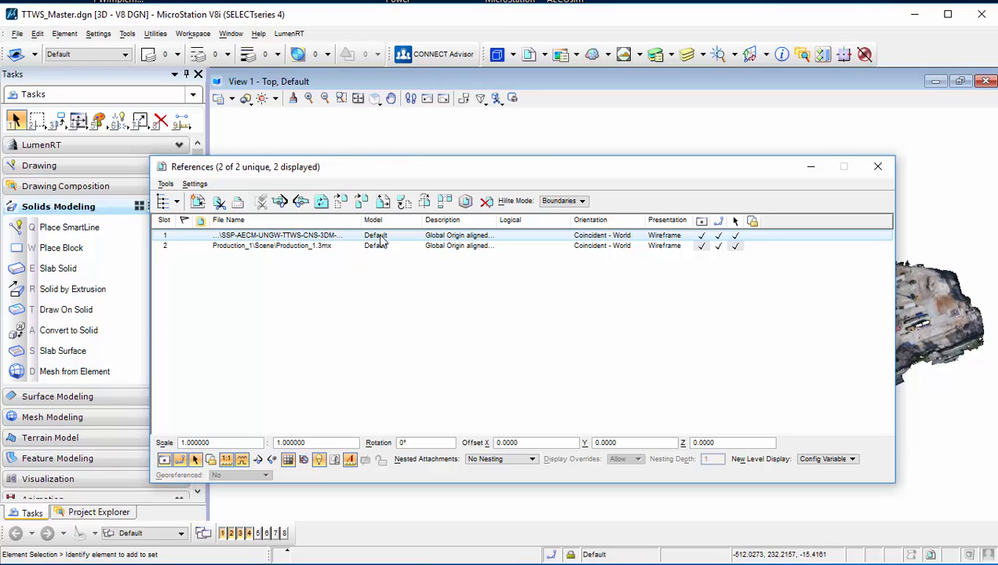
pyautogui.click(558, 444)
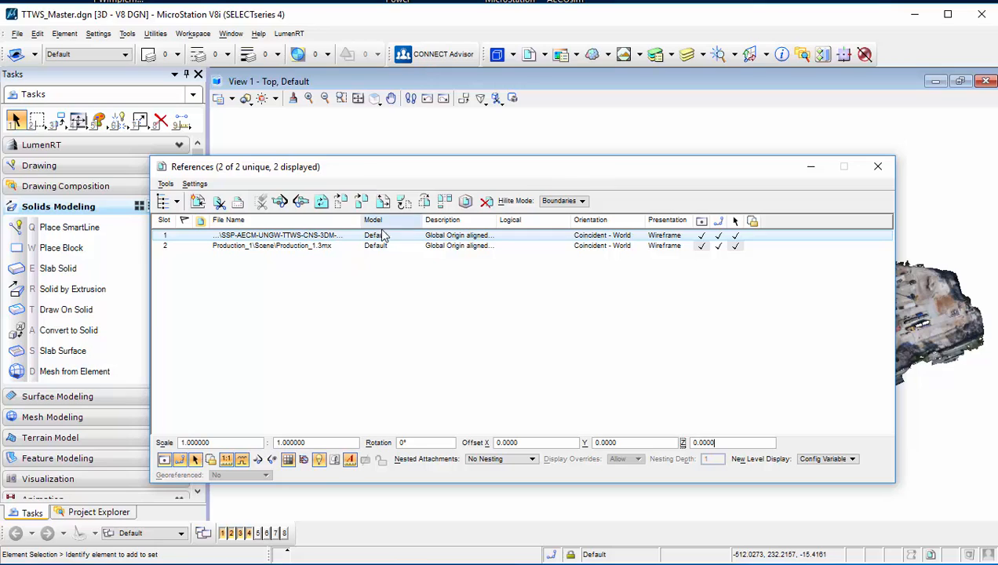
pyautogui.click(342, 202)
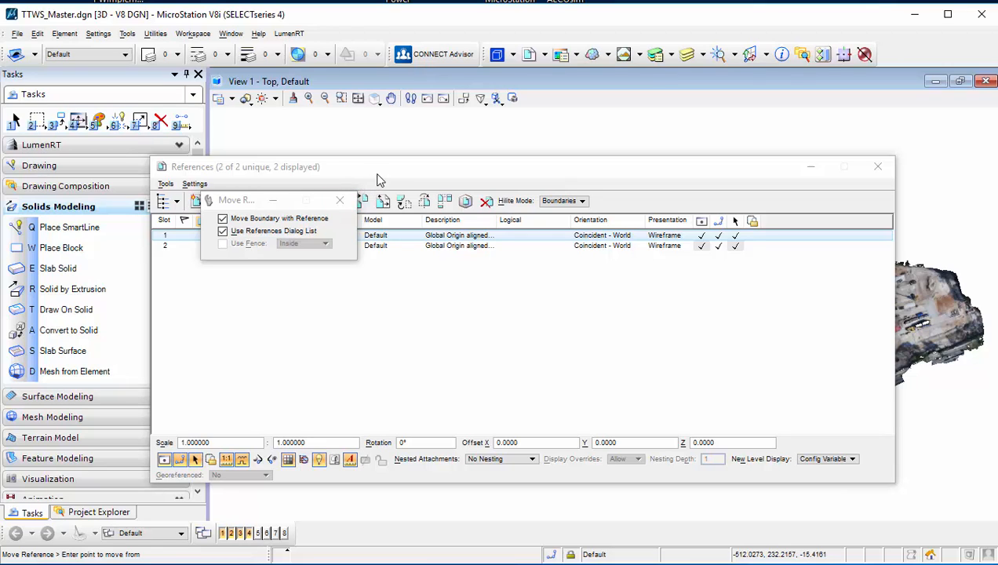
pyautogui.click(792, 189)
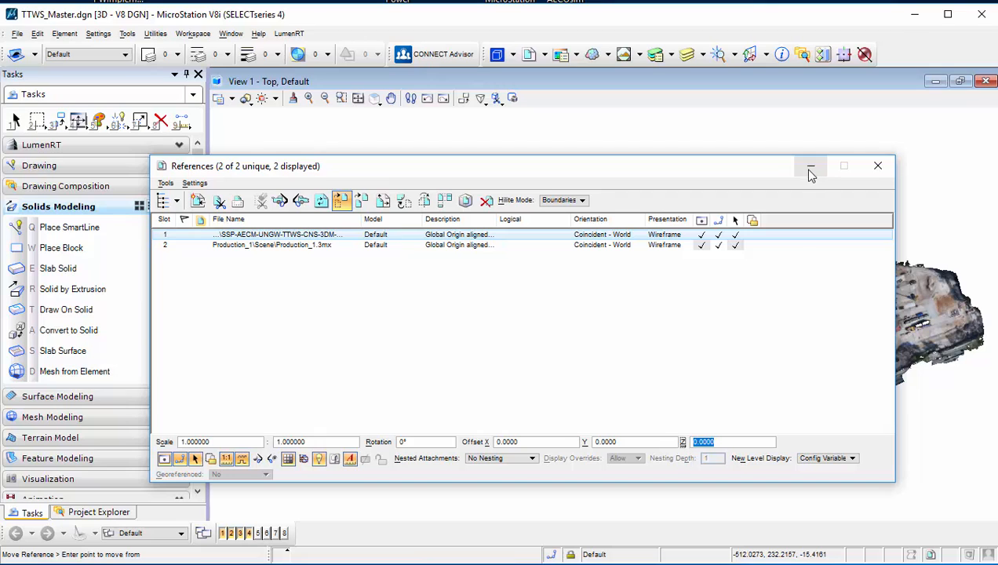
pyautogui.moveTo(411, 172); pyautogui.dragTo(388, 564)
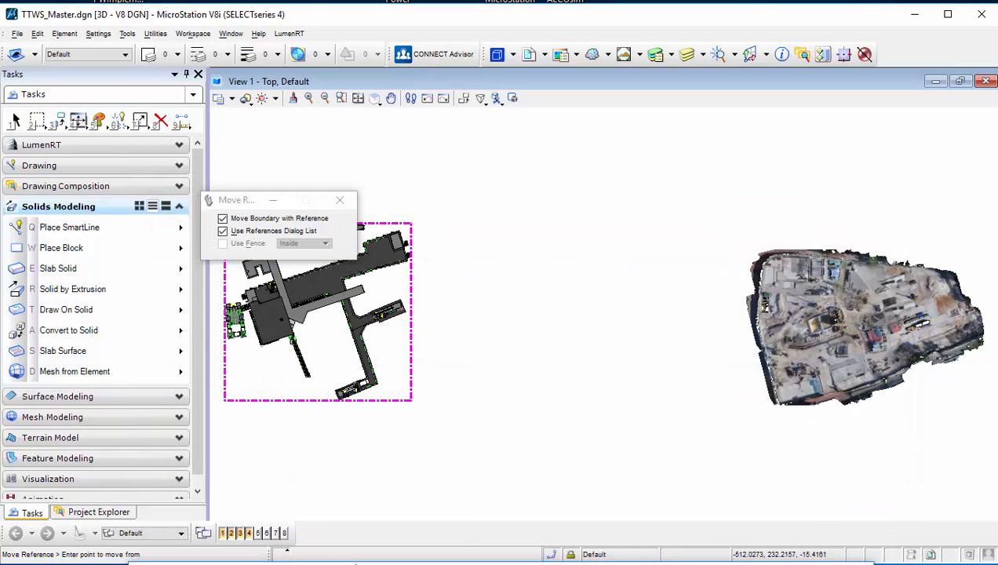
pyautogui.click(225, 401)
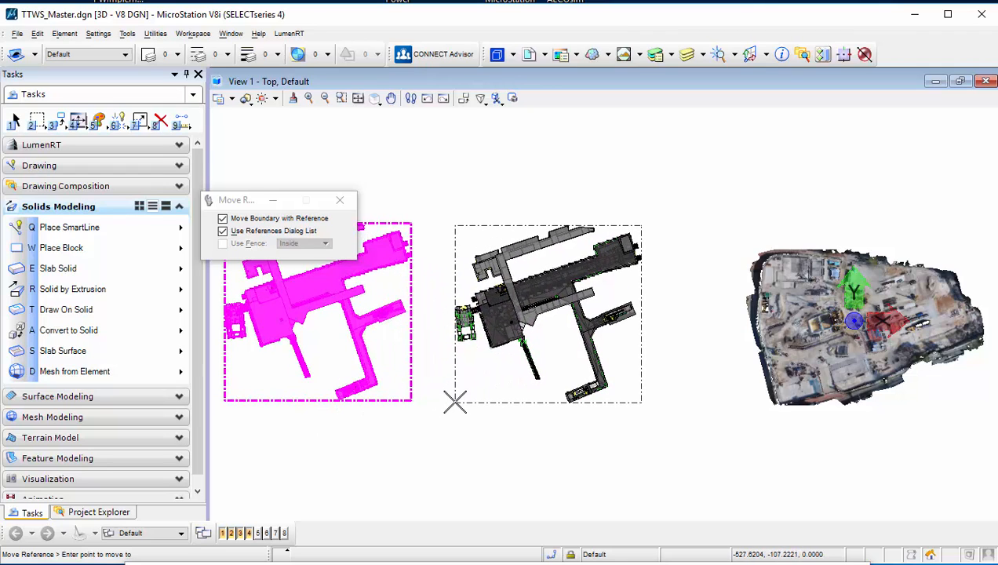
pyautogui.rightClick(455, 402)
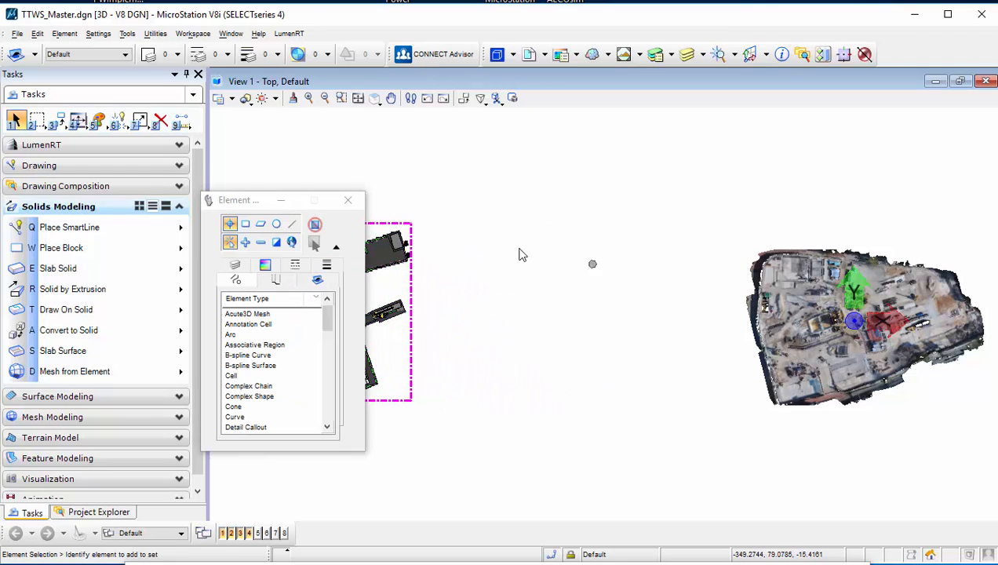
# Step: Turn on AccuDraw and place its window in the empty area clear of both attached references
pyautogui.click(844, 55)
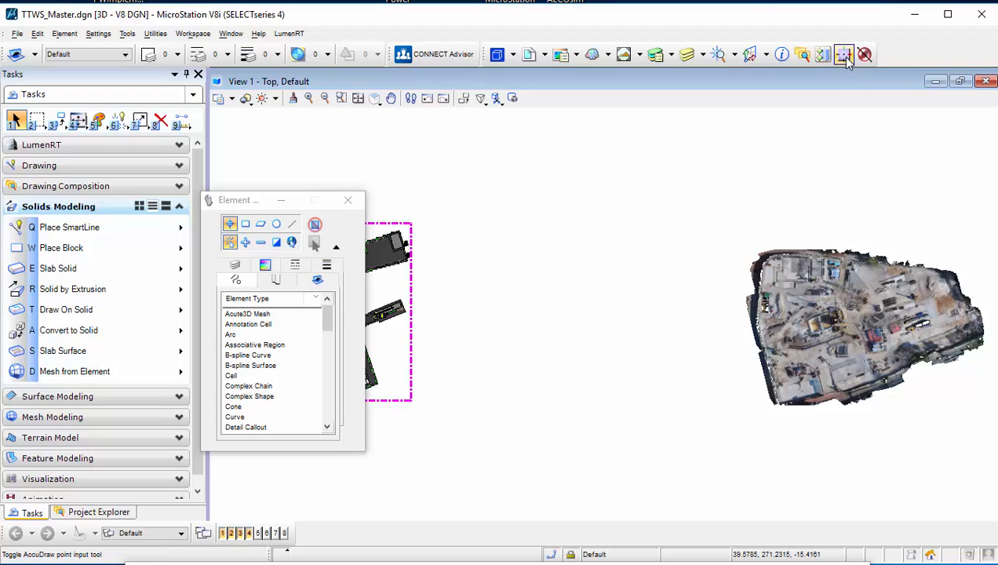
pyautogui.click(844, 56)
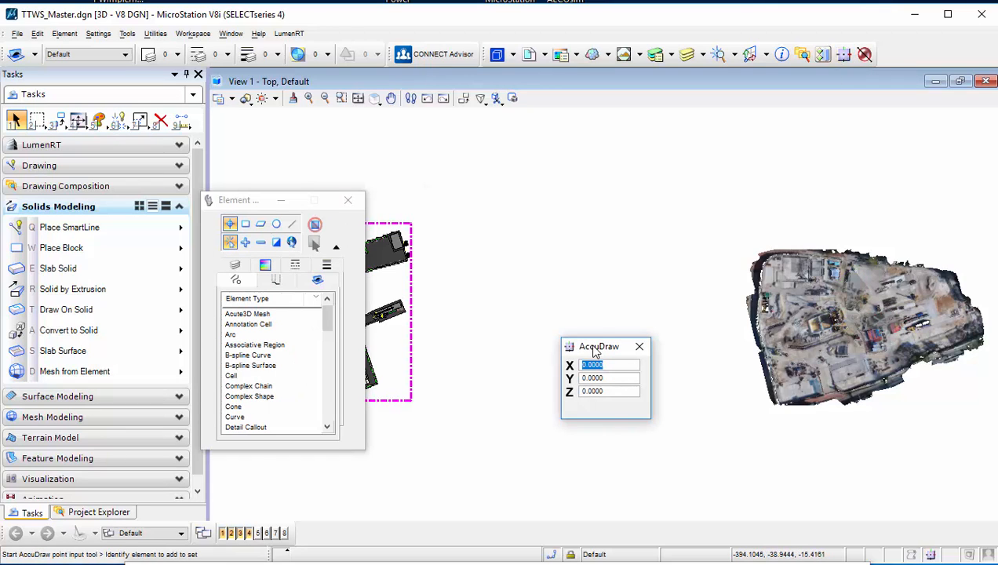
pyautogui.moveTo(594, 353); pyautogui.dragTo(614, 179)
# Step: Move the TTWS DGN reference from its lower-left boundary corner by 700.1151 along X, onto the ContextCapture mesh
pyautogui.click(348, 199)
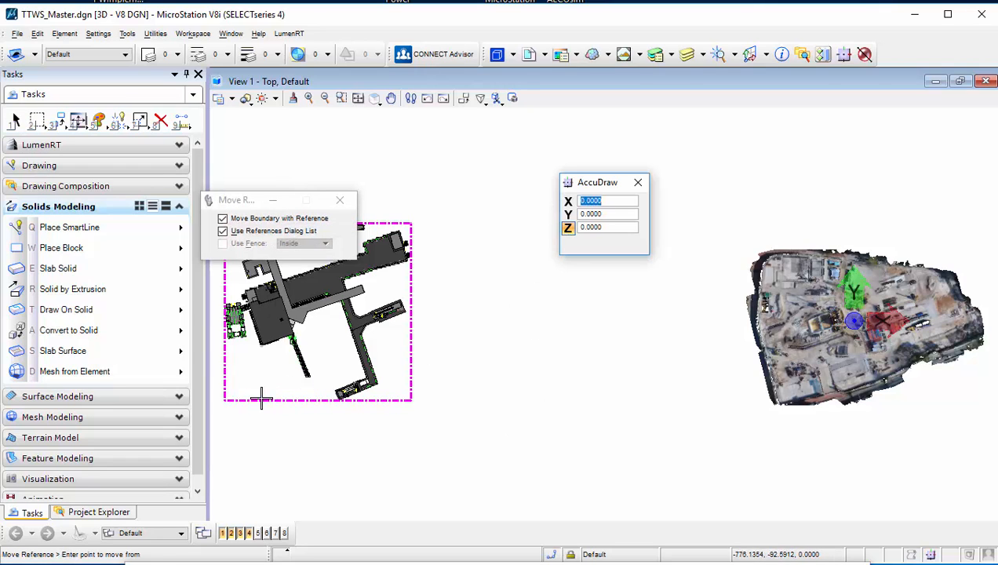
pyautogui.click(225, 401)
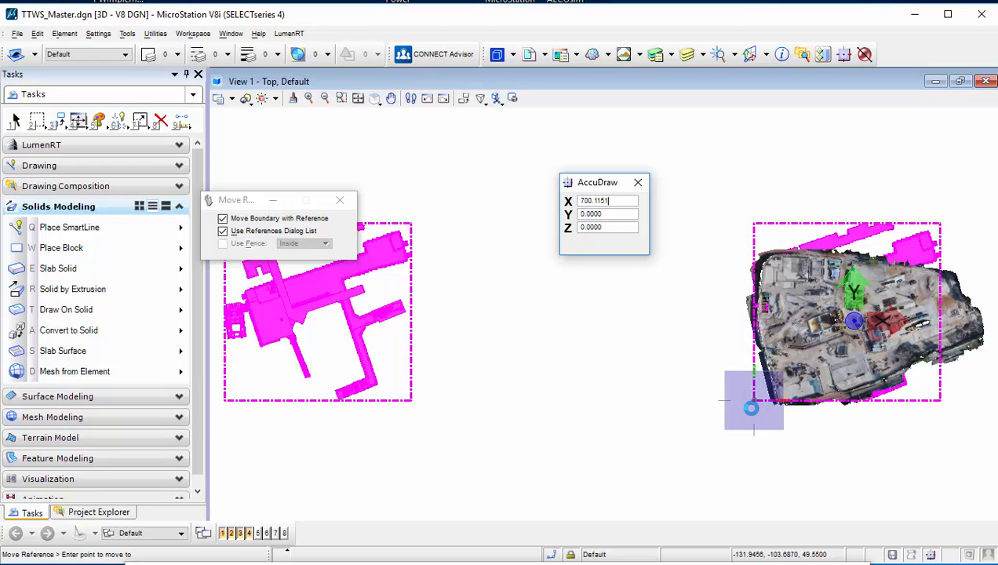
pyautogui.click(508, 329)
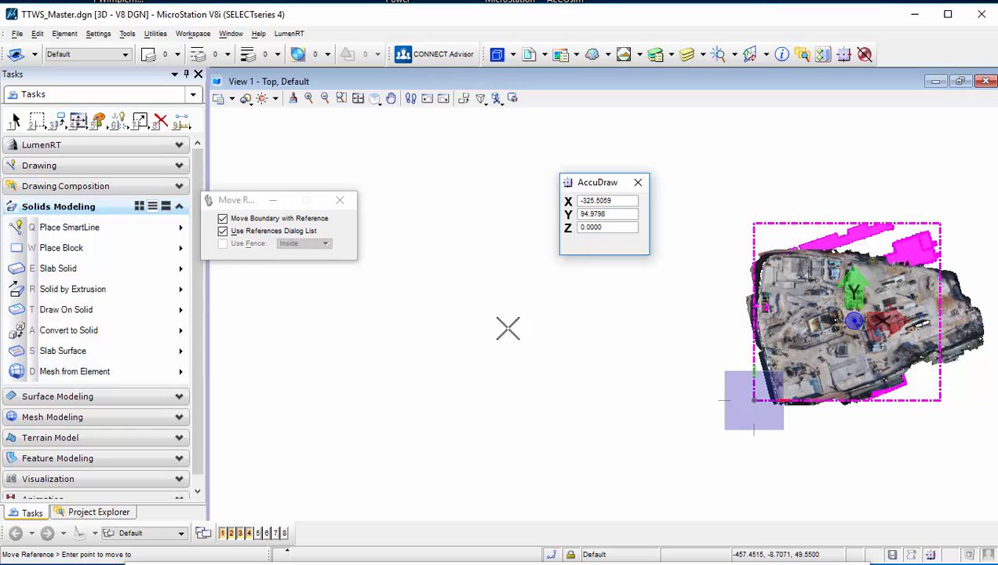
# Step: Fit all files in View 1 and rotate it to the isometric orientation to inspect the model against the mesh
pyautogui.click(357, 98)
pyautogui.click(385, 139)
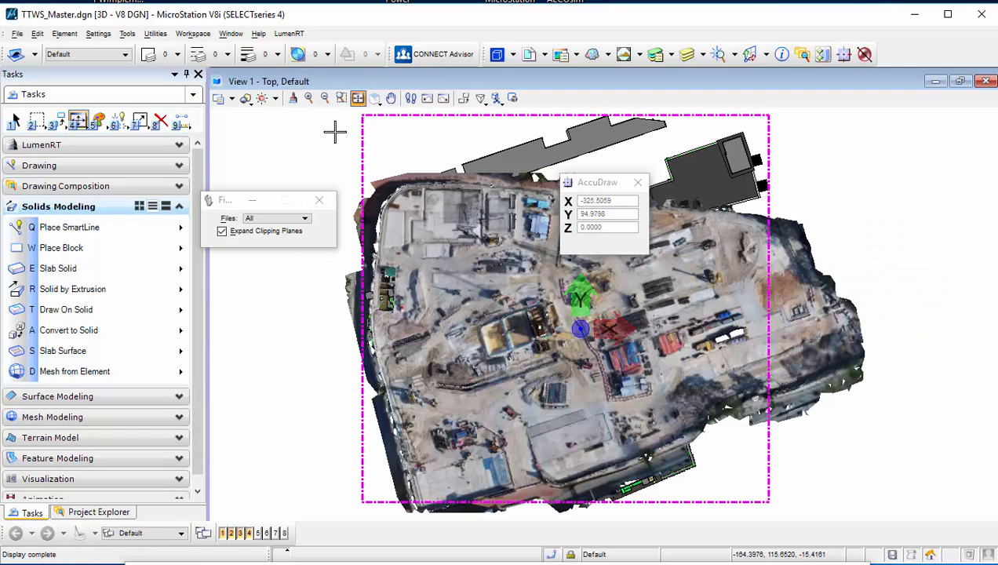
pyautogui.rightClick(334, 132)
pyautogui.click(376, 99)
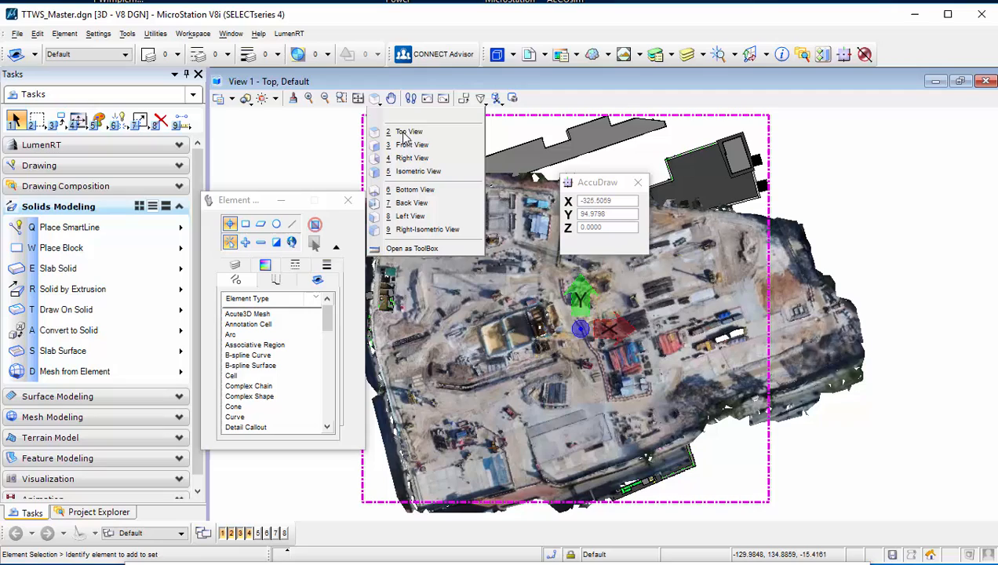
pyautogui.click(426, 172)
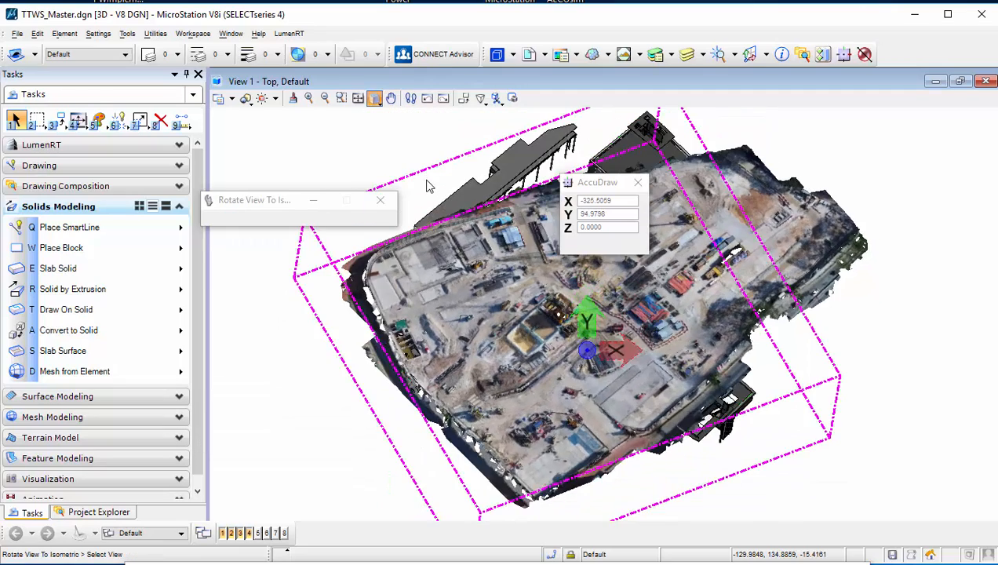
pyautogui.rightClick(463, 490)
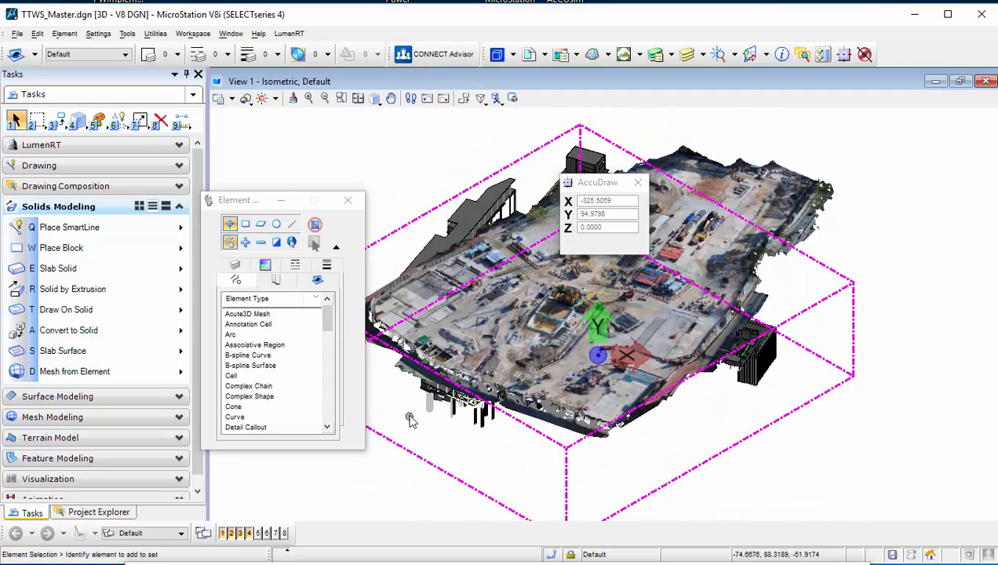
pyautogui.scroll(5, 408, 417)
pyautogui.scroll(-6, 408, 416)
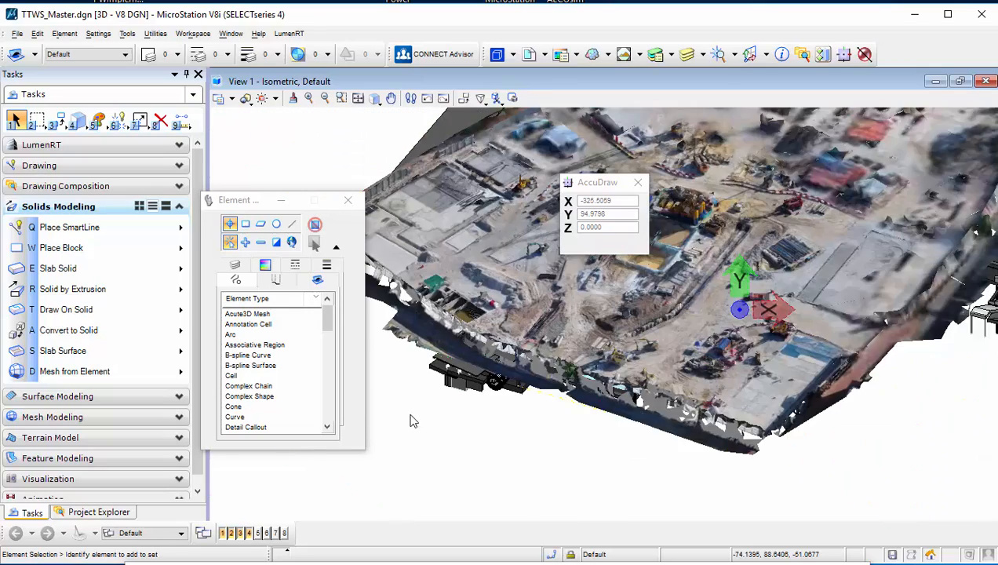
# Step: Set the Z offset of the TTWS DGN reference to 100 and move the References window clear of the models
pyautogui.moveTo(435, 564); pyautogui.dragTo(496, 141)
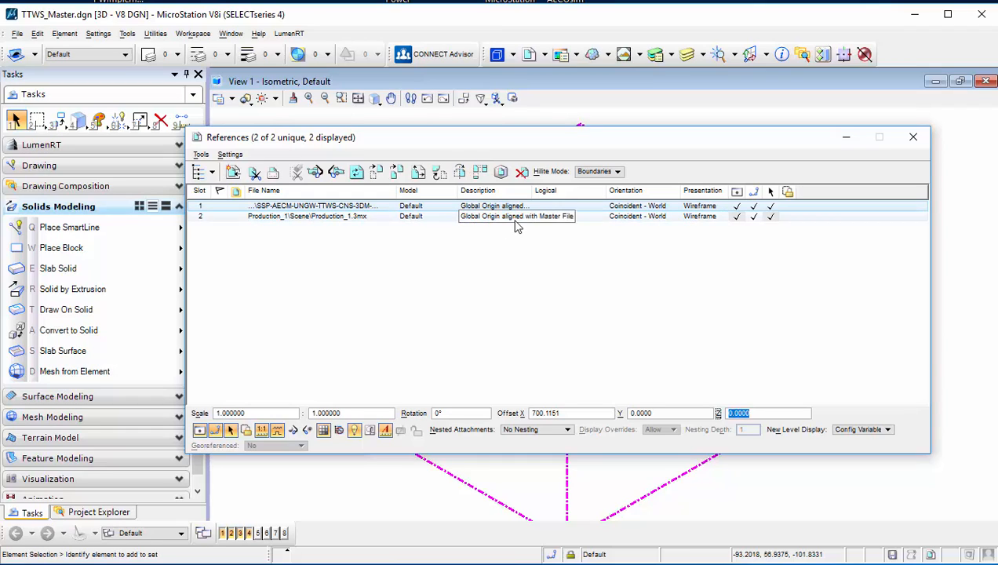
pyautogui.click(606, 416)
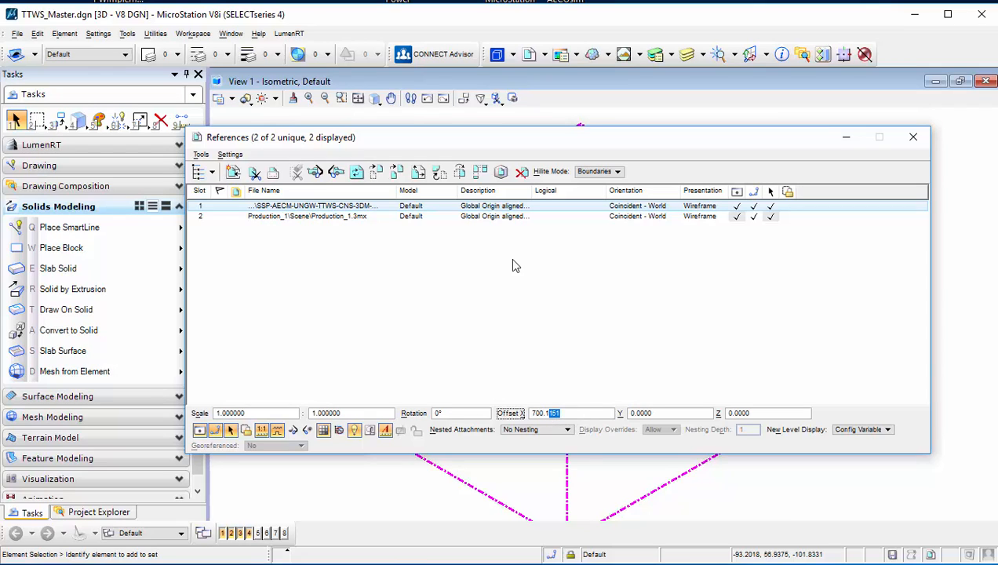
pyautogui.click(517, 206)
pyautogui.click(735, 416)
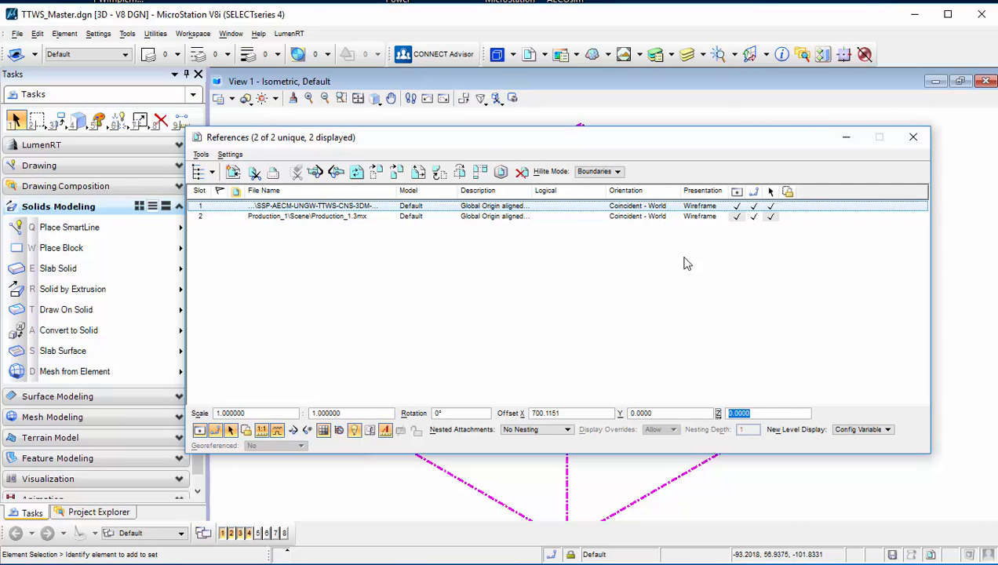
pyautogui.moveTo(653, 135); pyautogui.dragTo(710, 298)
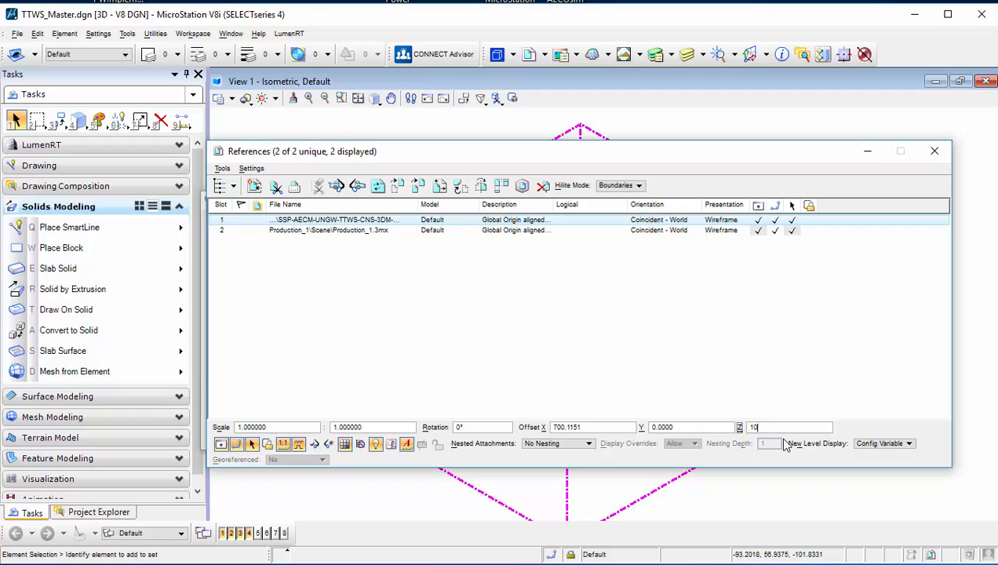
pyautogui.press('Tab')
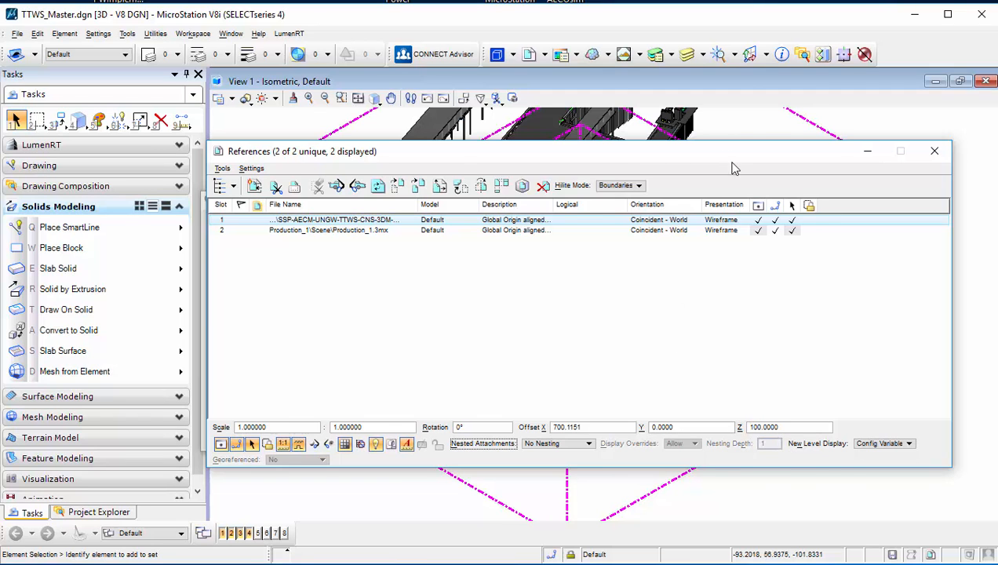
pyautogui.moveTo(730, 154); pyautogui.dragTo(823, 480)
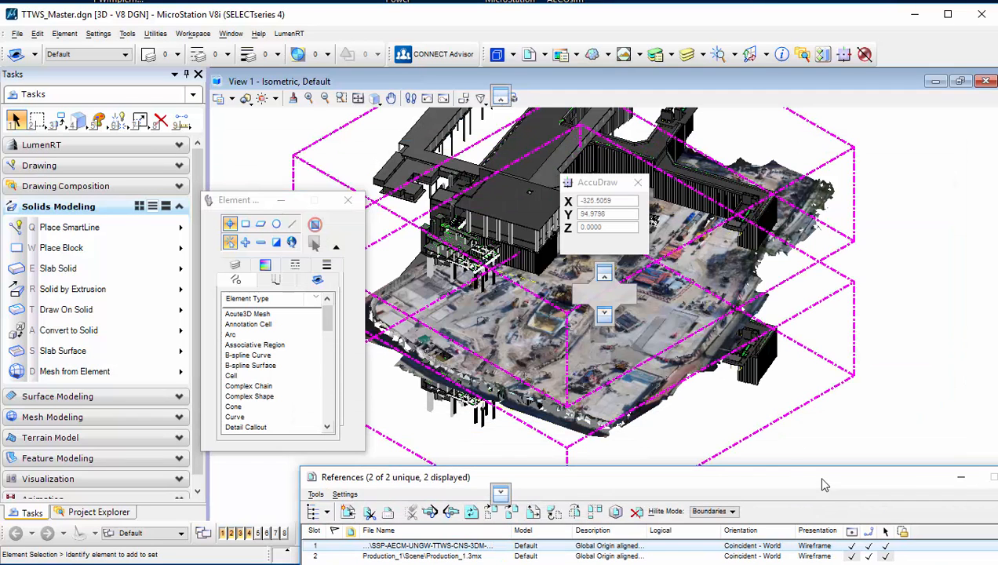
# Step: Close AccuDraw and rotate View 1 to the front orientation
pyautogui.click(639, 184)
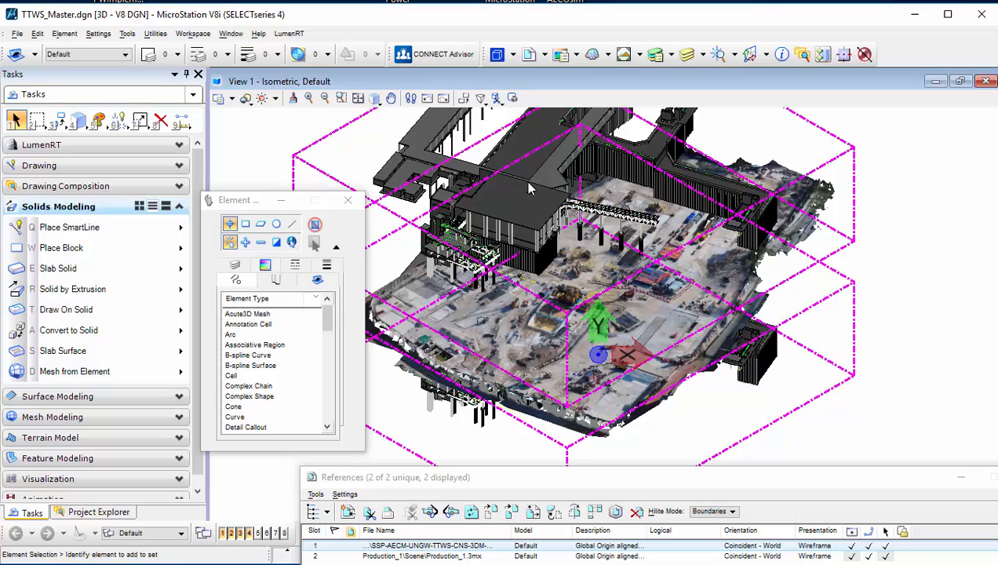
pyautogui.click(374, 99)
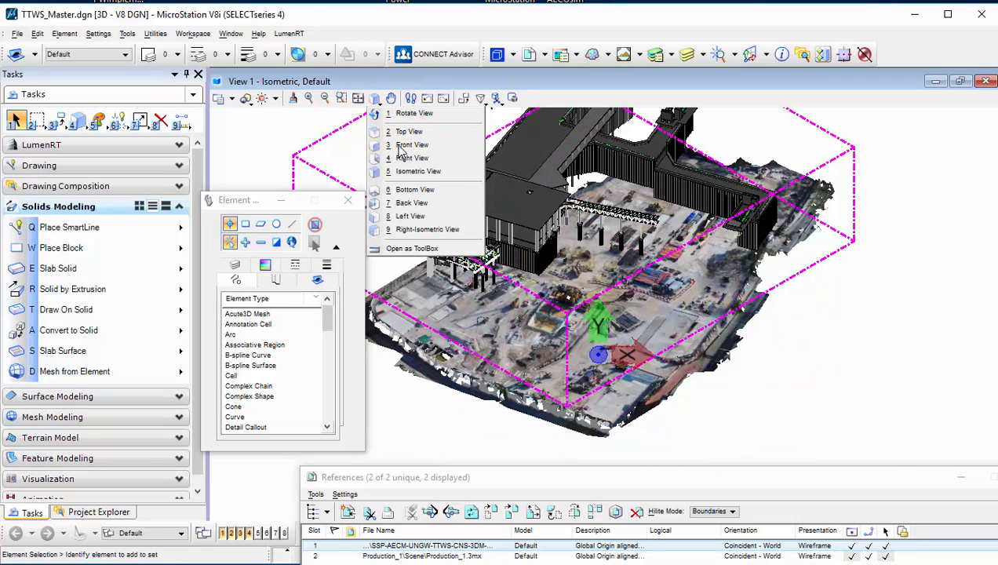
pyautogui.click(401, 148)
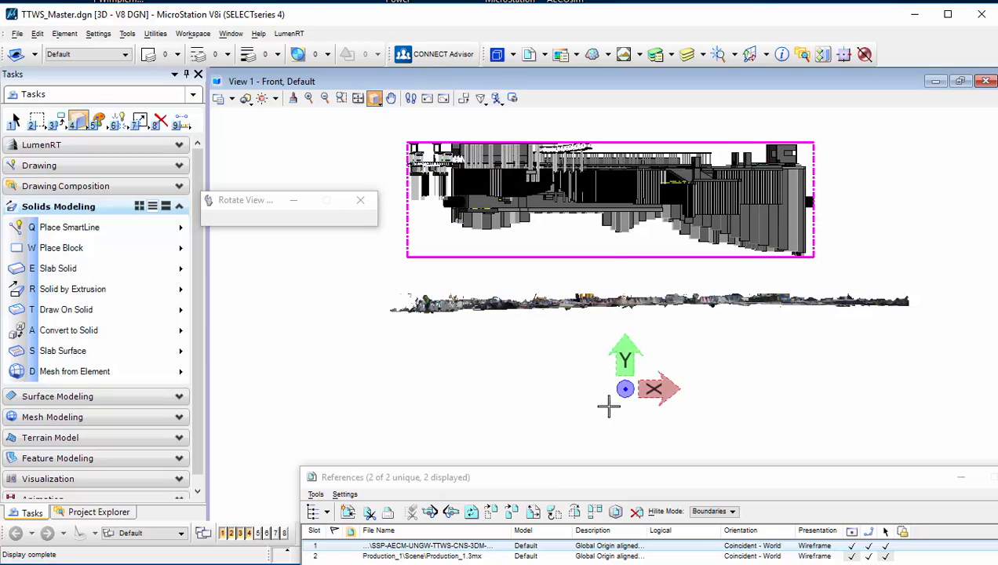
pyautogui.moveTo(577, 476); pyautogui.dragTo(417, 357)
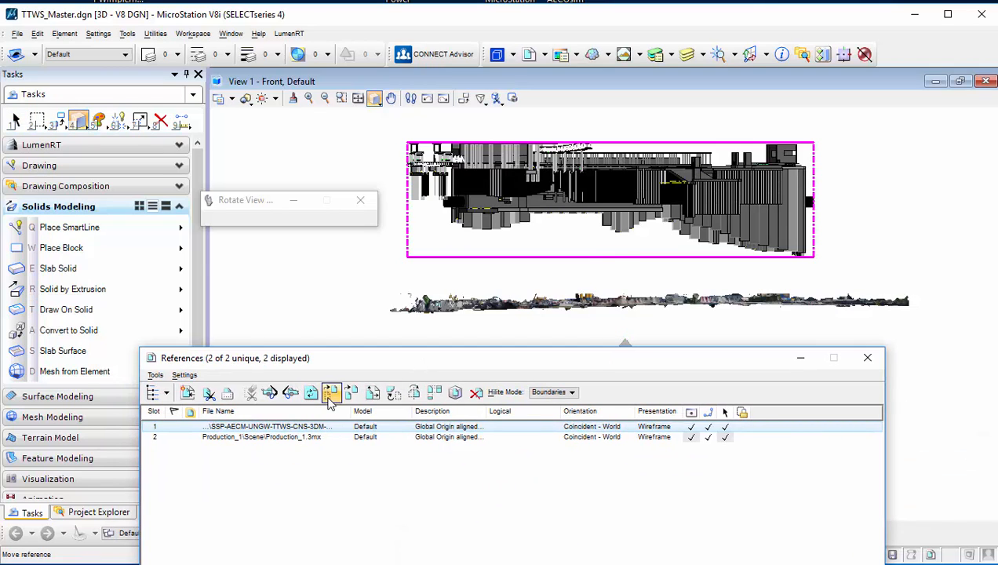
pyautogui.click(331, 392)
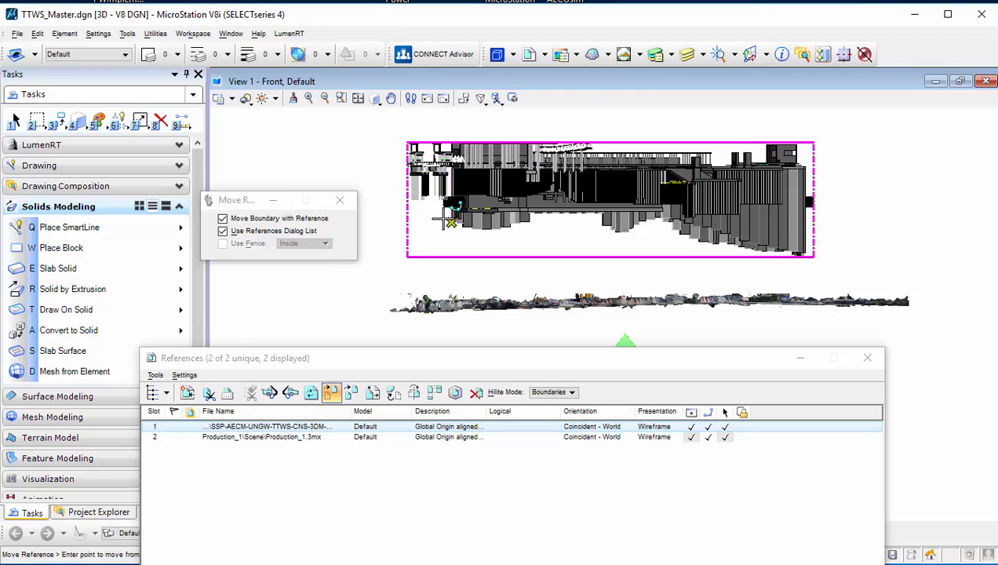
pyautogui.scroll(2, 407, 162)
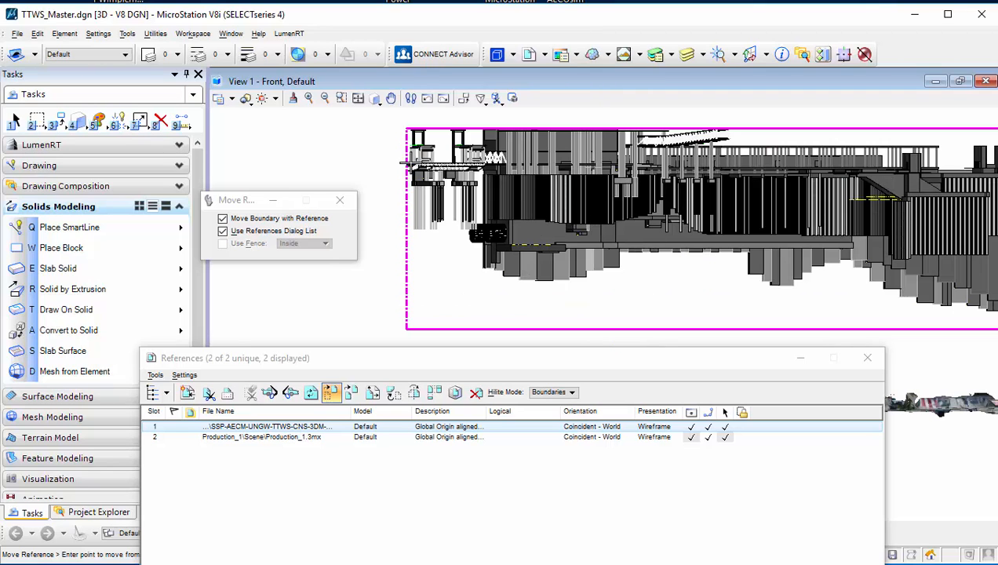
pyautogui.click(405, 128)
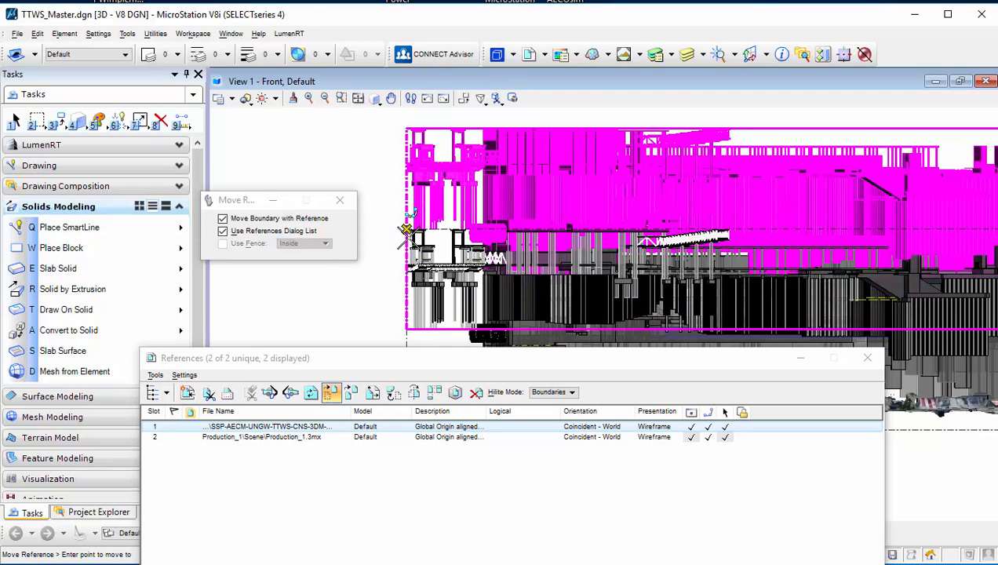
pyautogui.scroll(-2, 408, 240)
pyautogui.scroll(-2, 407, 239)
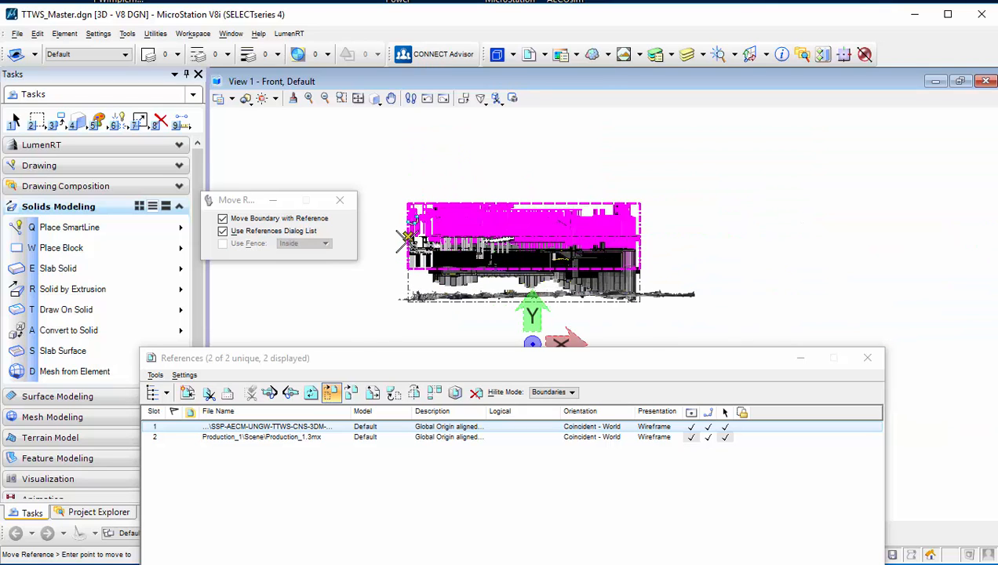
pyautogui.press('Escape')
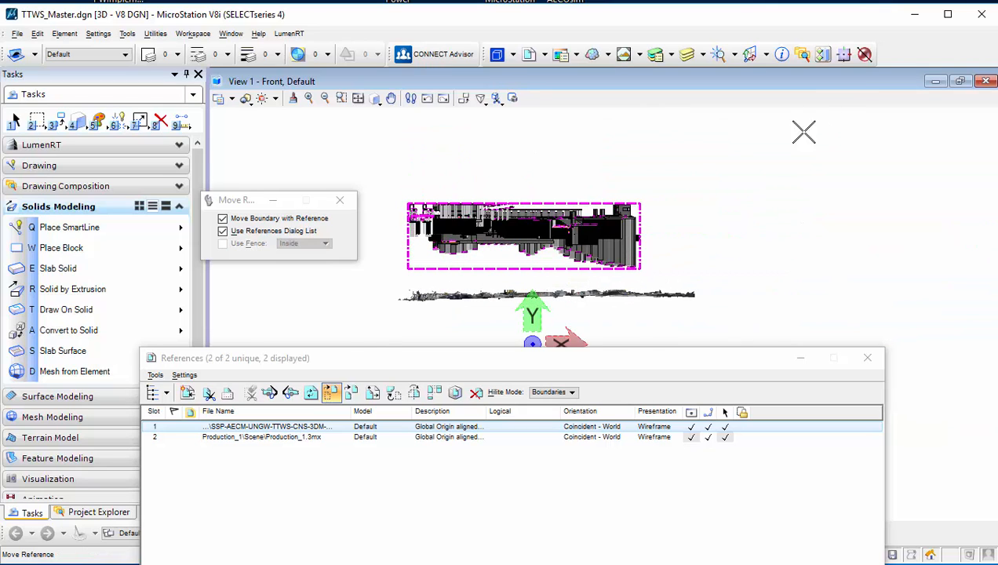
# Step: Turn on AccuDraw and move the TTWS DGN reference from its upper-left boundary corner down 84.1543 along Y, onto the mesh
pyautogui.click(844, 55)
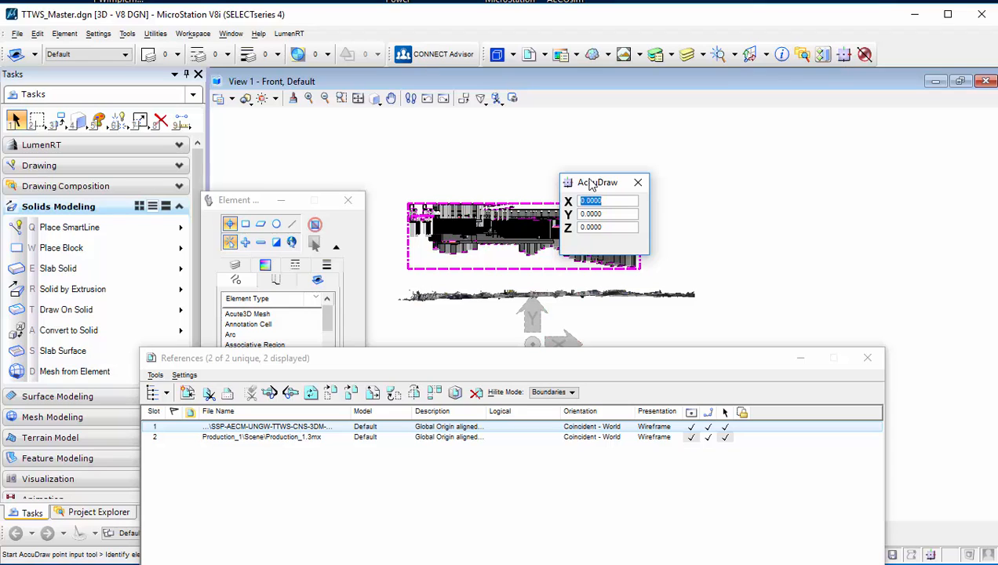
pyautogui.moveTo(590, 183); pyautogui.dragTo(797, 180)
pyautogui.click(331, 393)
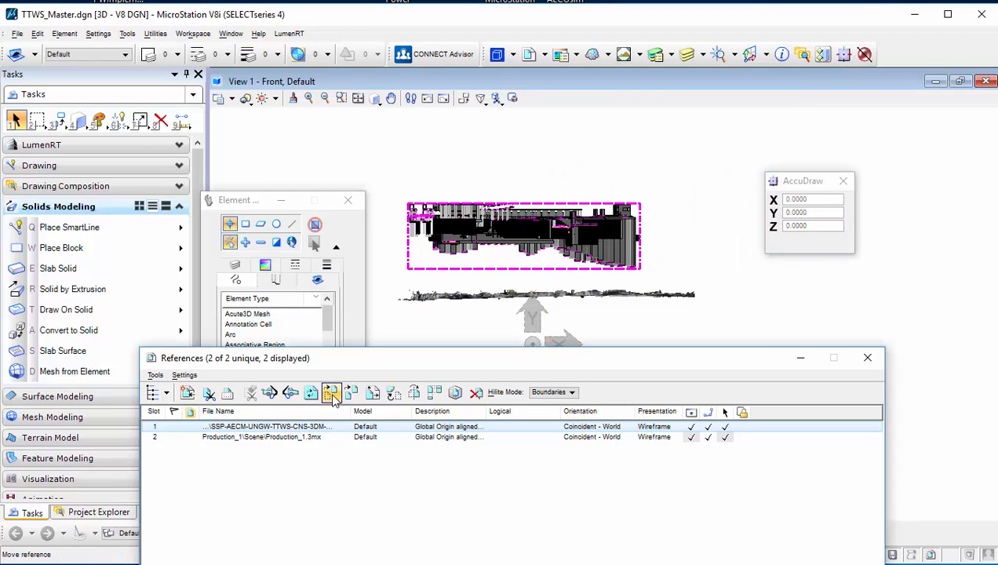
pyautogui.click(407, 198)
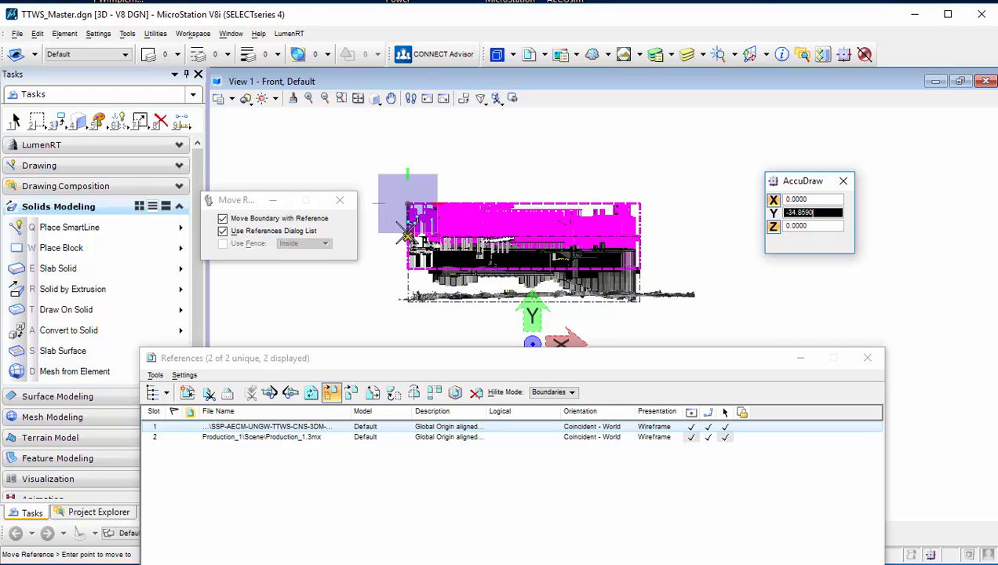
pyautogui.scroll(3, 410, 267)
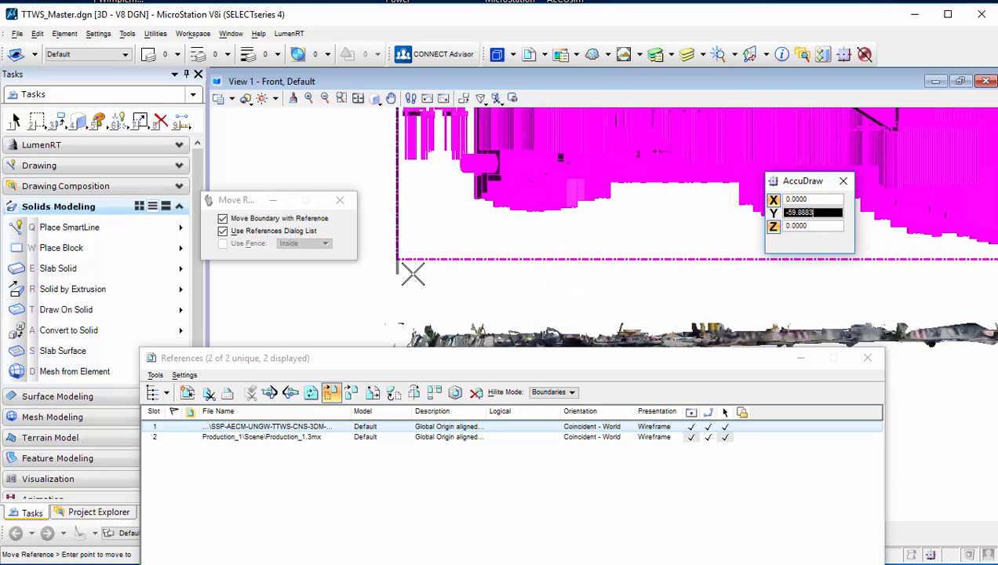
pyautogui.scroll(-3, 413, 274)
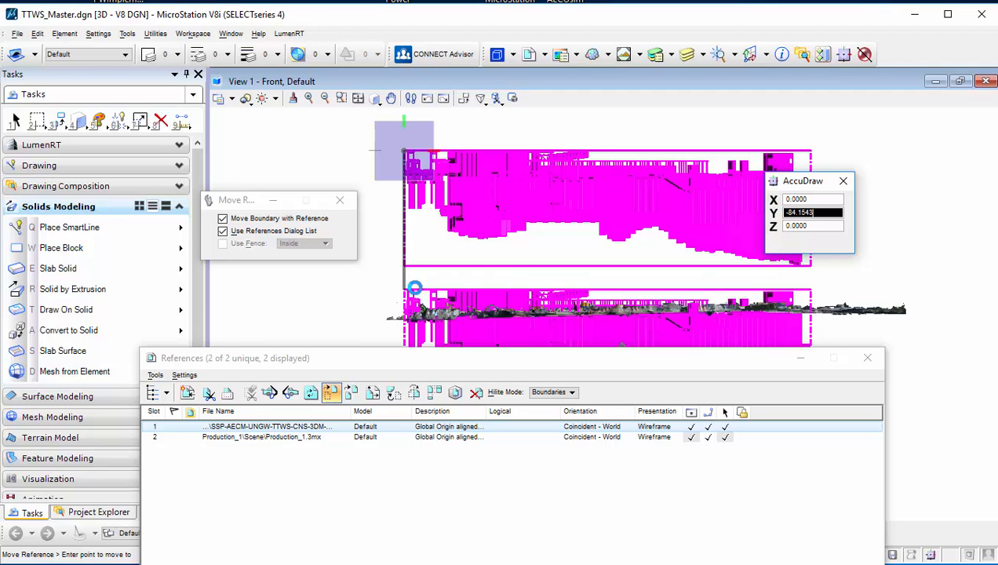
pyautogui.click(410, 262)
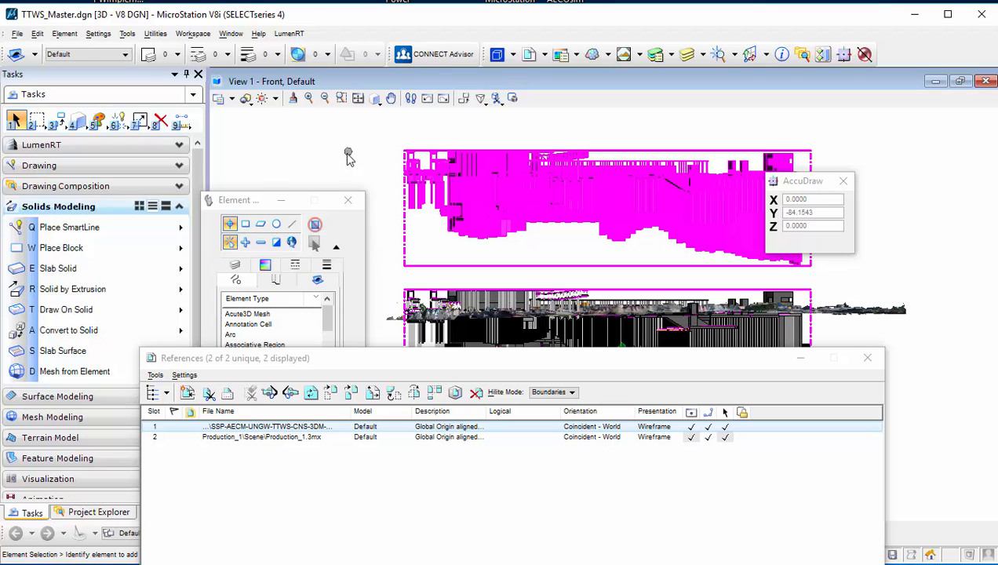
# Step: Rotate View 1 dynamically to an oblique 3D angle showing the model on the mesh, and fit all files in it
pyautogui.click(375, 99)
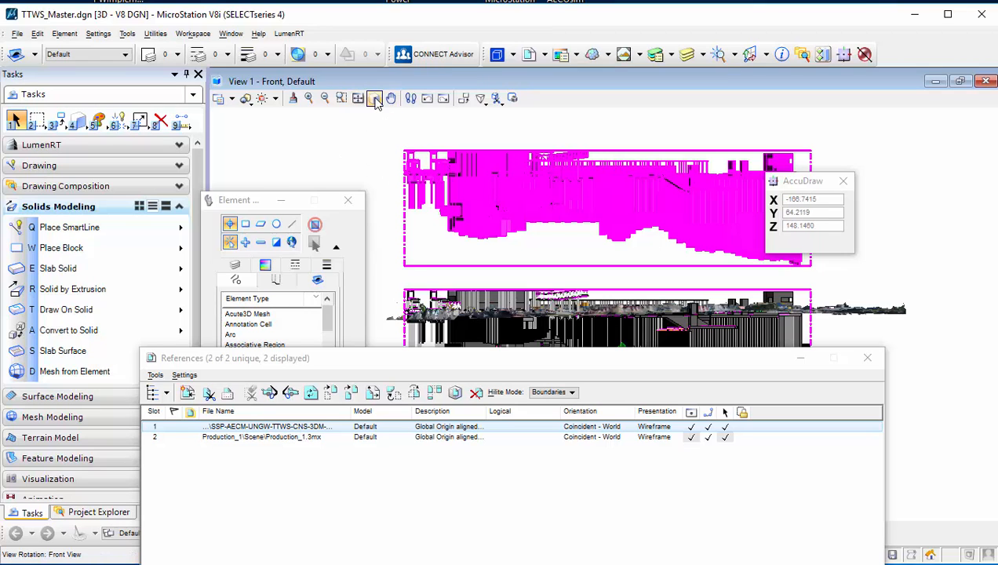
pyautogui.click(394, 114)
pyautogui.moveTo(501, 196); pyautogui.dragTo(538, 215)
pyautogui.rightClick(537, 215)
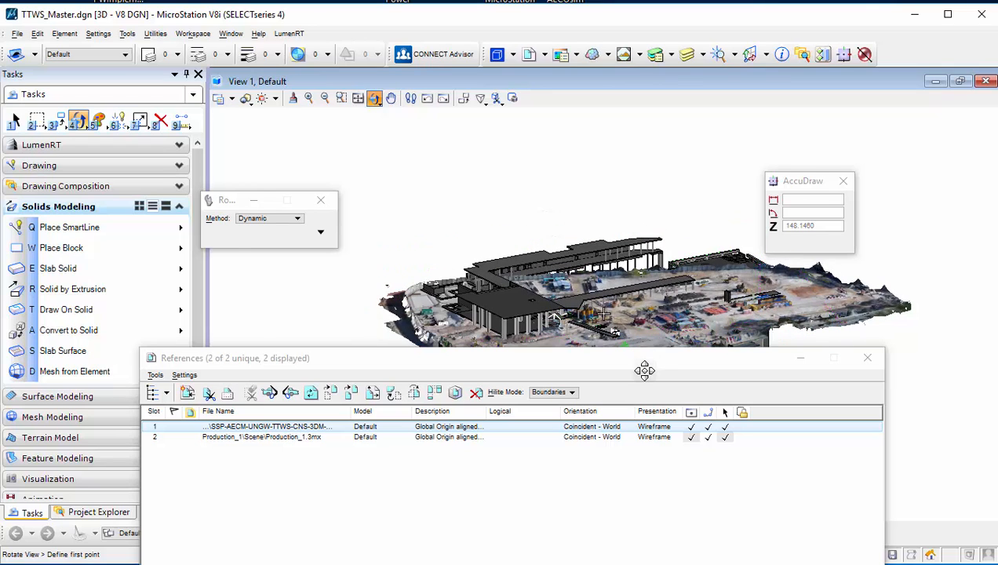
pyautogui.moveTo(636, 371); pyautogui.dragTo(670, 440)
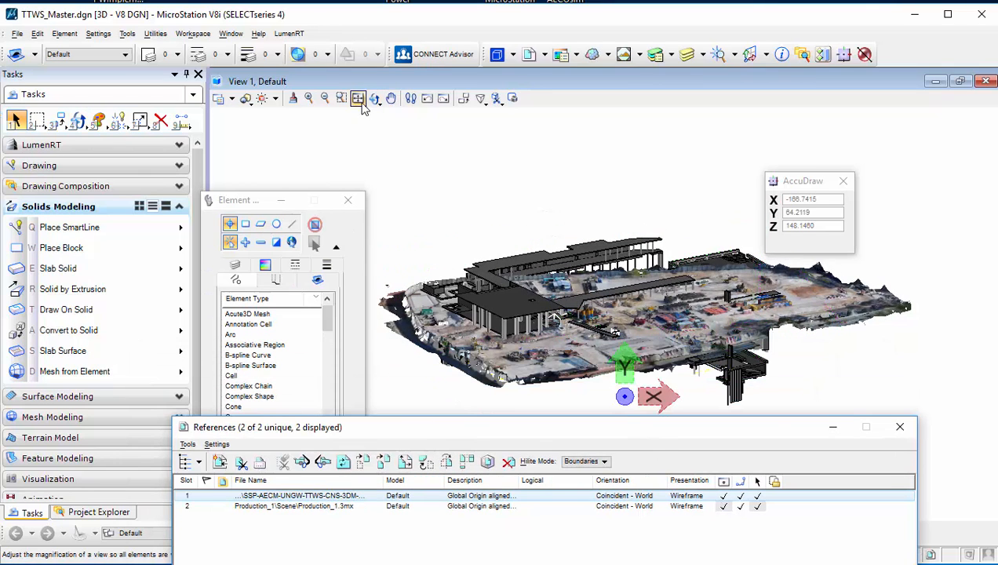
pyautogui.click(358, 98)
pyautogui.click(406, 163)
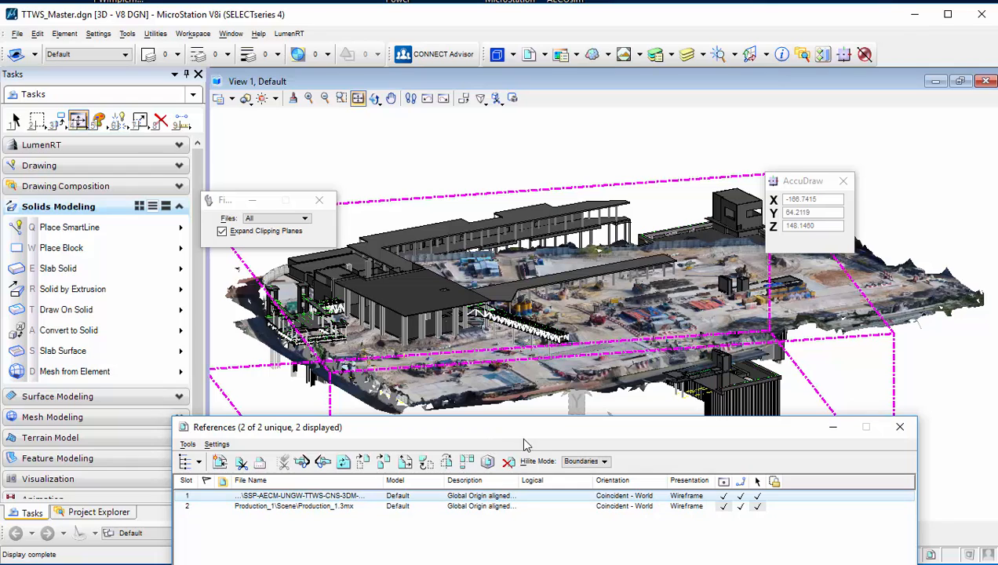
# Step: Set the Z offset of the TTWS DGN reference to 16 and close the References window
pyautogui.moveTo(519, 432); pyautogui.dragTo(196, 47)
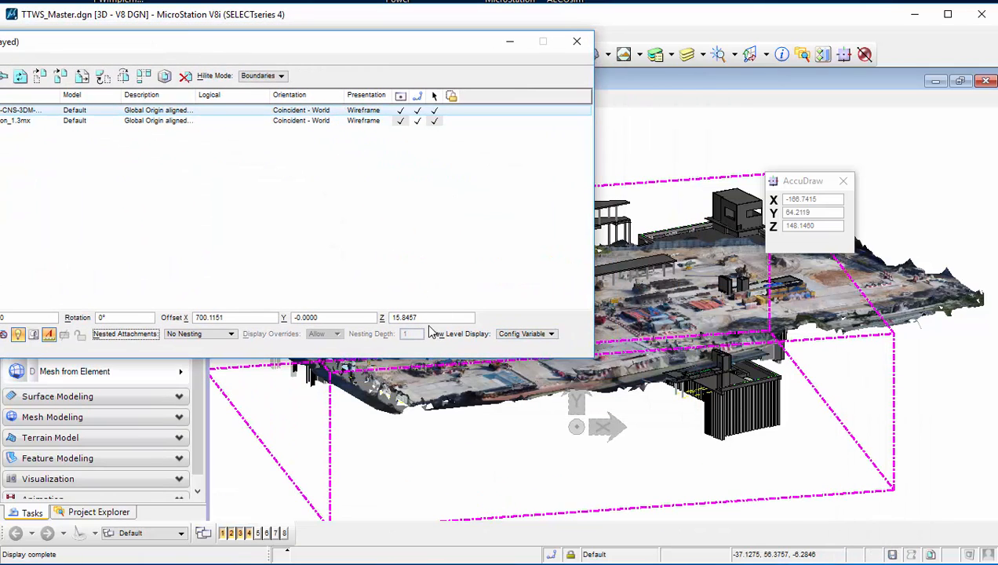
pyautogui.click(401, 318)
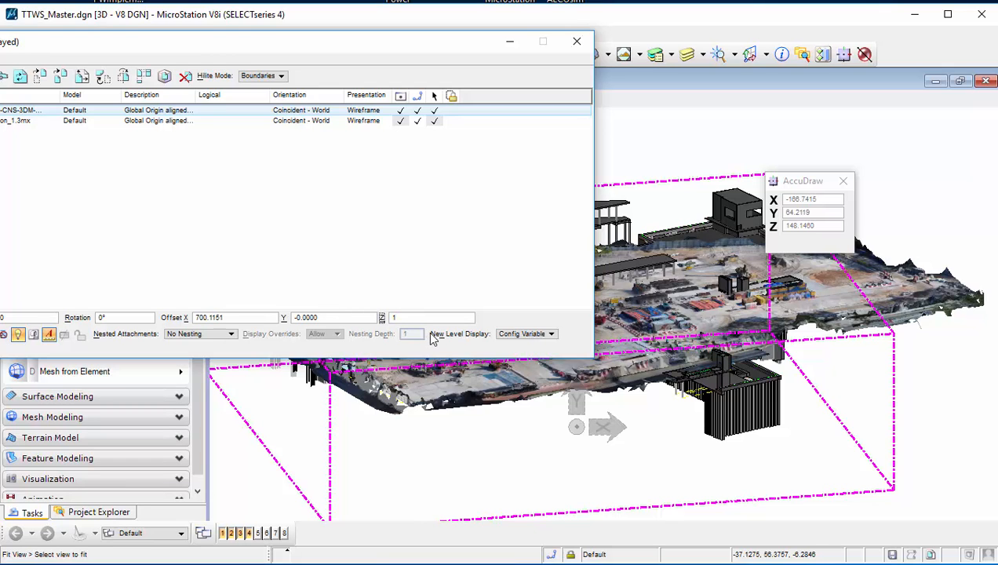
pyautogui.write('16')
pyautogui.press('Return')
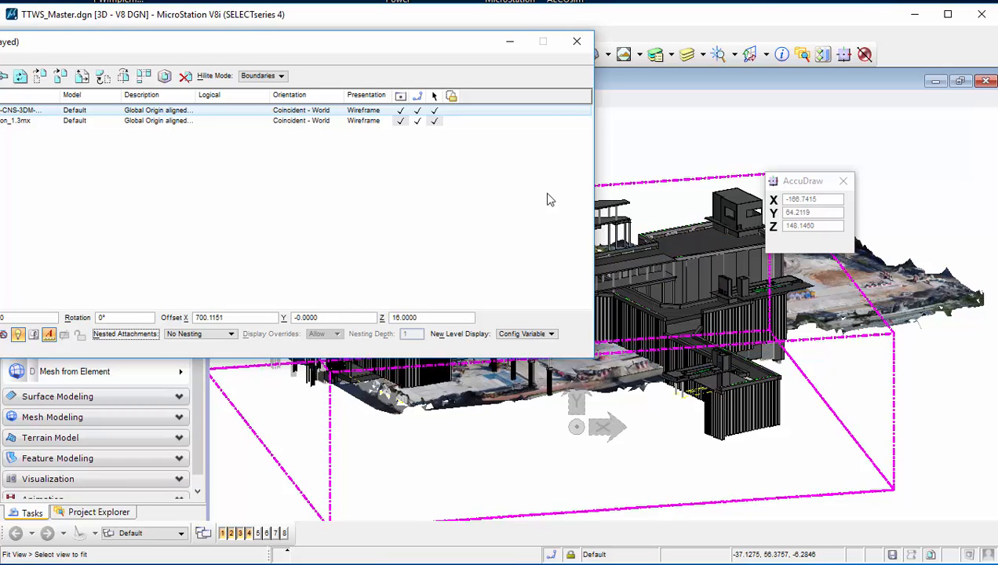
pyautogui.click(576, 41)
# Step: Refit View 1 to all files and clear the Element Selection and AccuDraw windows from the model
pyautogui.click(537, 444)
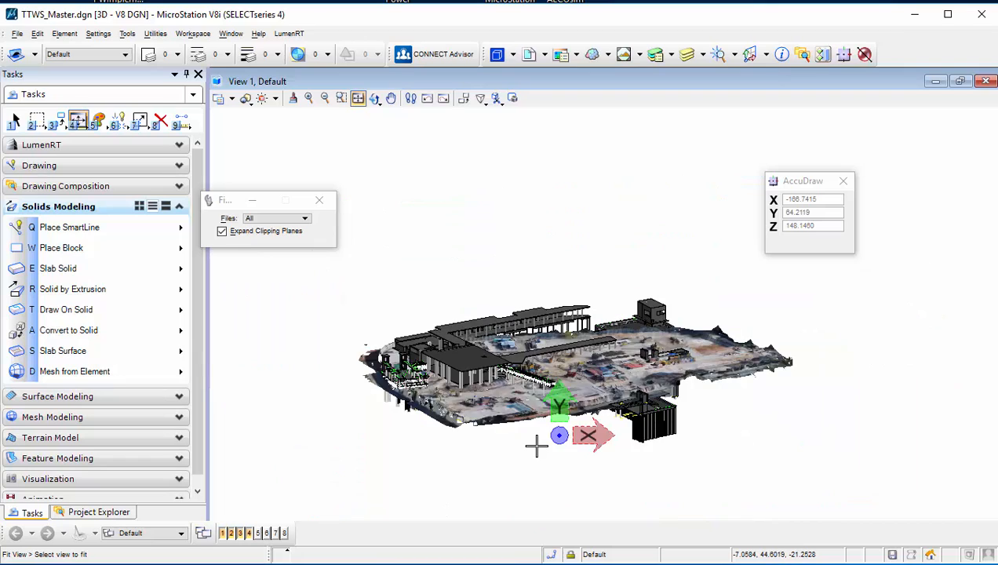
pyautogui.rightClick(533, 442)
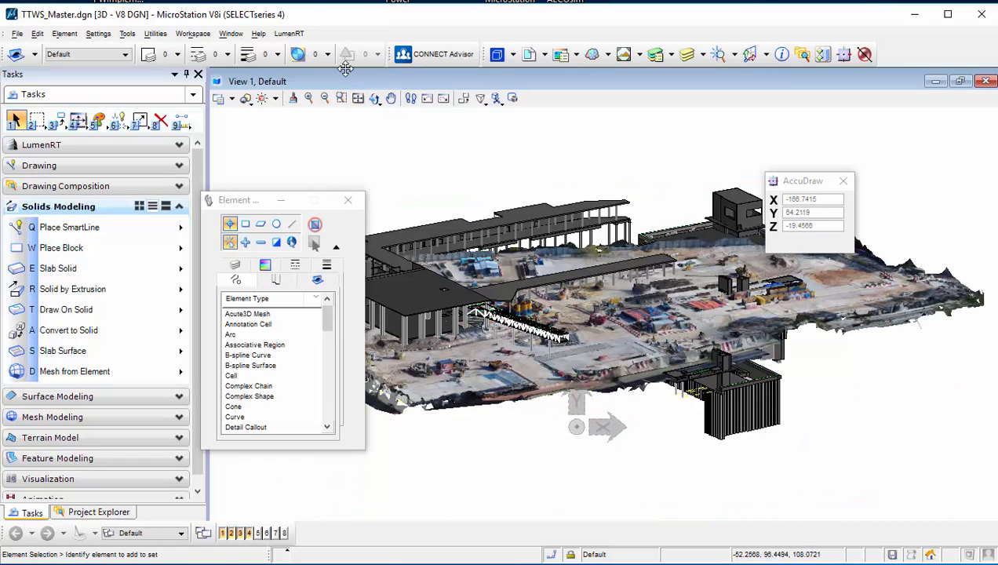
pyautogui.click(348, 202)
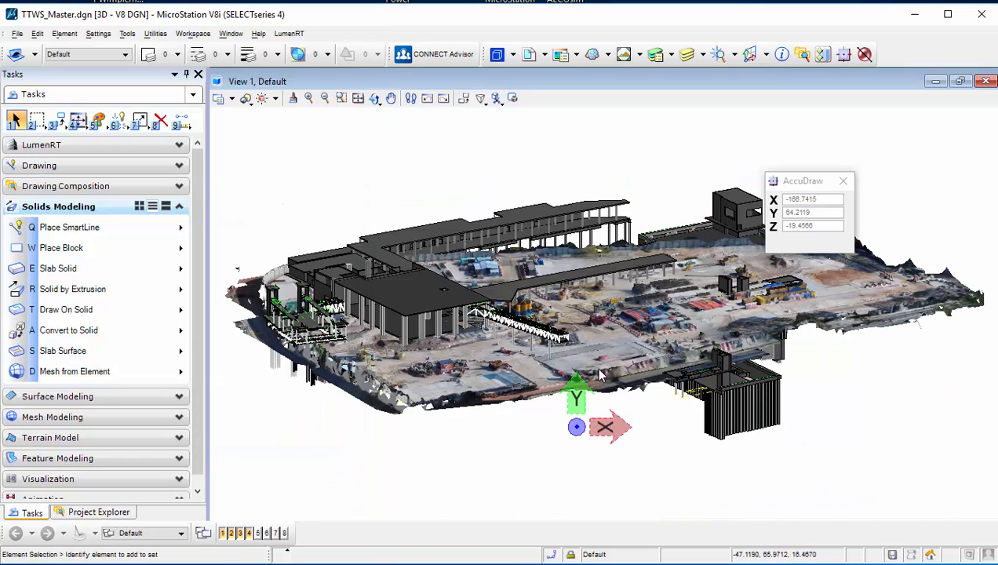
pyautogui.click(843, 182)
pyautogui.click(373, 98)
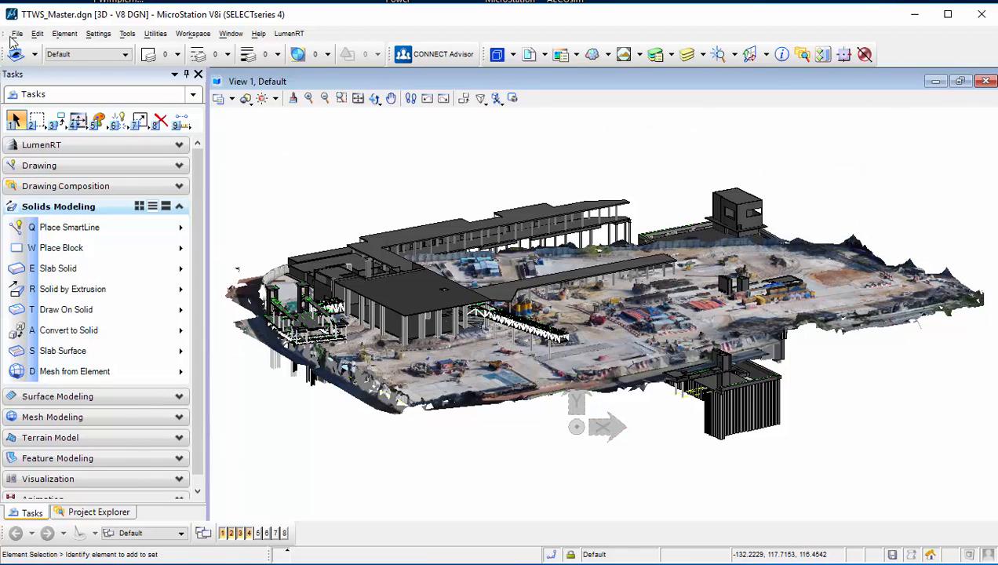
# Step: Save the settings of the master design file and dismiss the Element Selection window
pyautogui.click(17, 34)
pyautogui.click(43, 133)
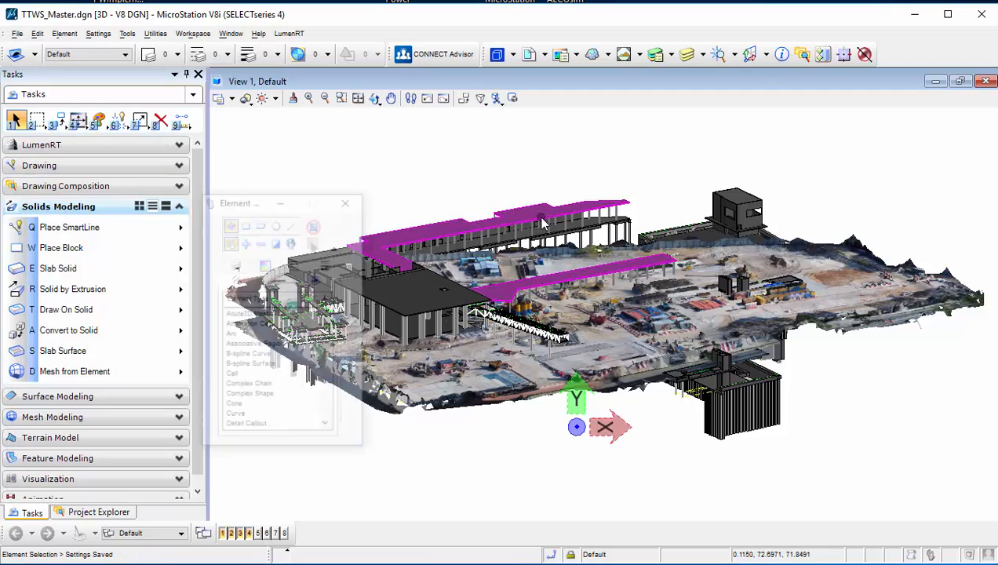
pyautogui.click(348, 202)
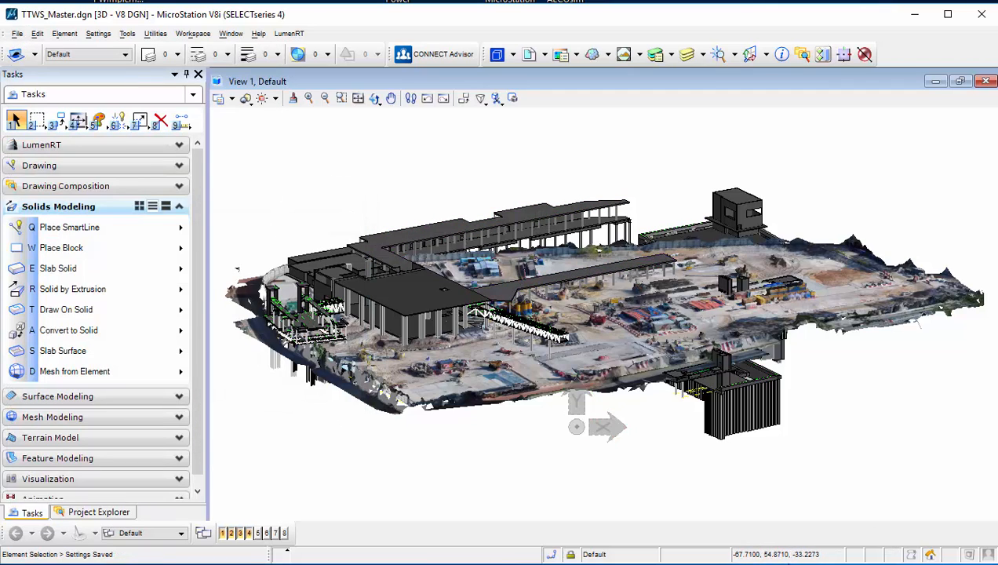